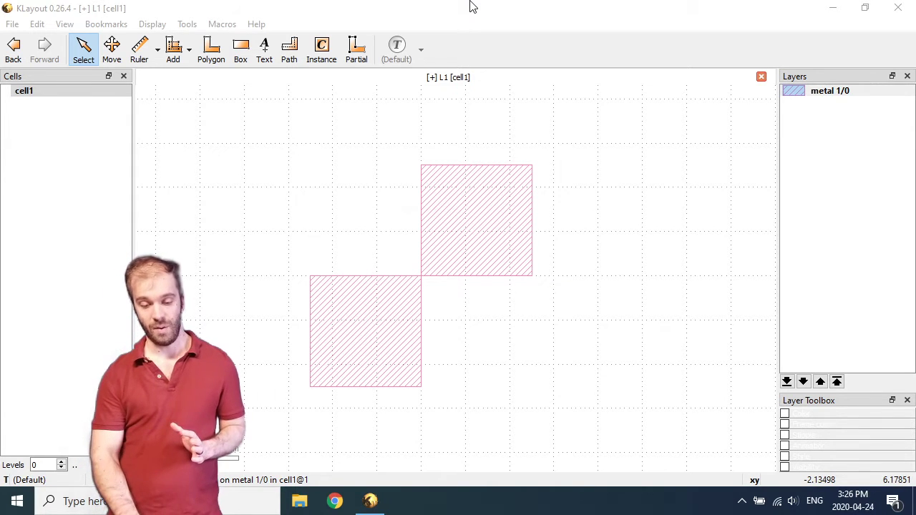
# Inspect the properties of cell1's upper and lower metal boxes without changing them.
pyautogui.click(478, 197)
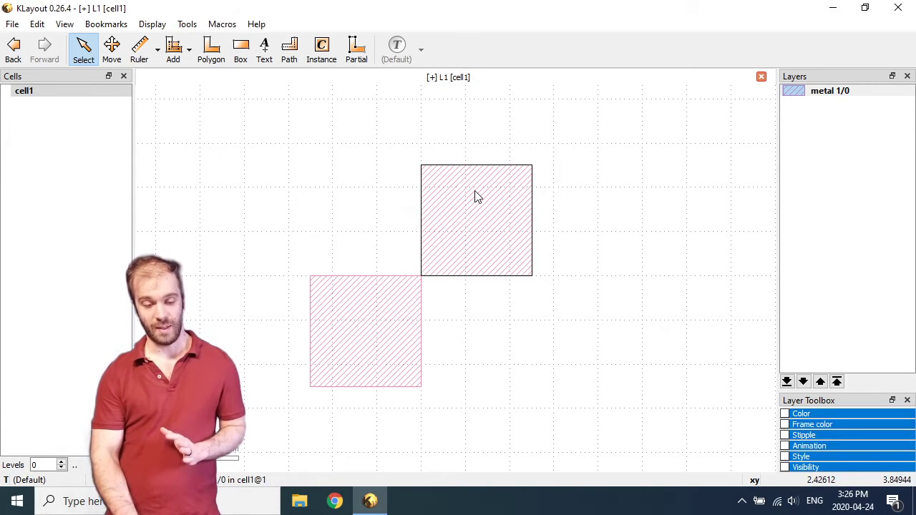
pyautogui.click(183, 162)
pyautogui.click(29, 93)
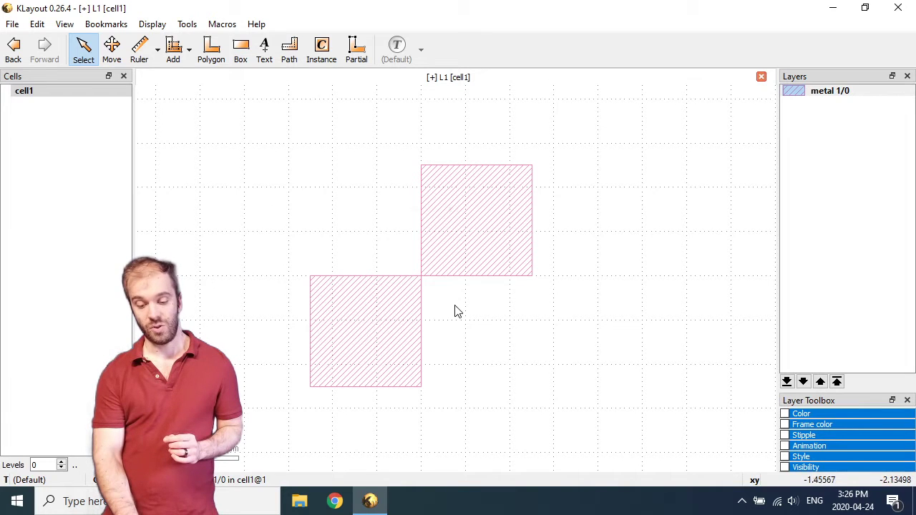
pyautogui.click(516, 271)
pyautogui.press('q')
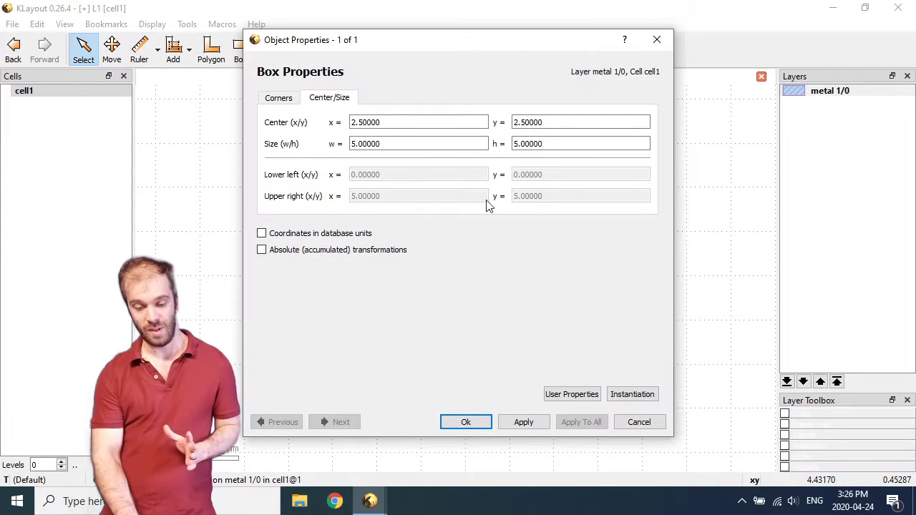
pyautogui.click(667, 41)
pyautogui.click(389, 311)
pyautogui.press('q')
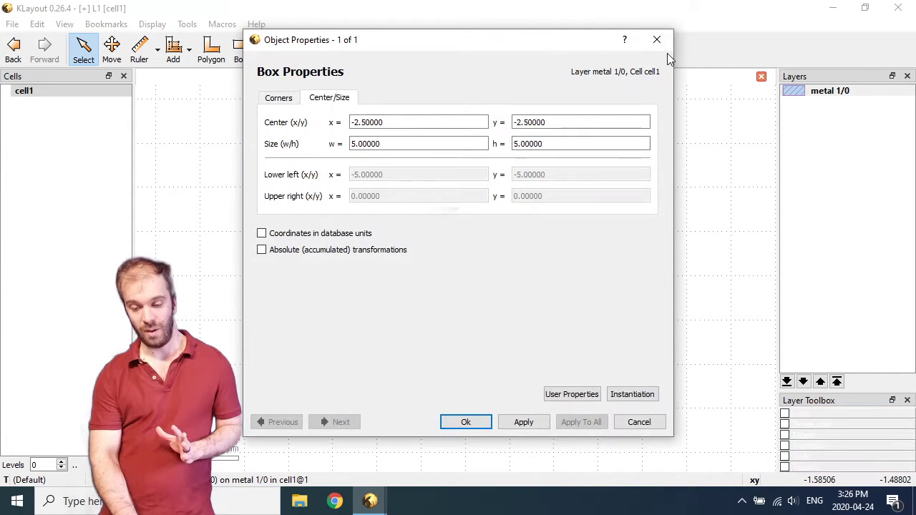
pyautogui.click(657, 40)
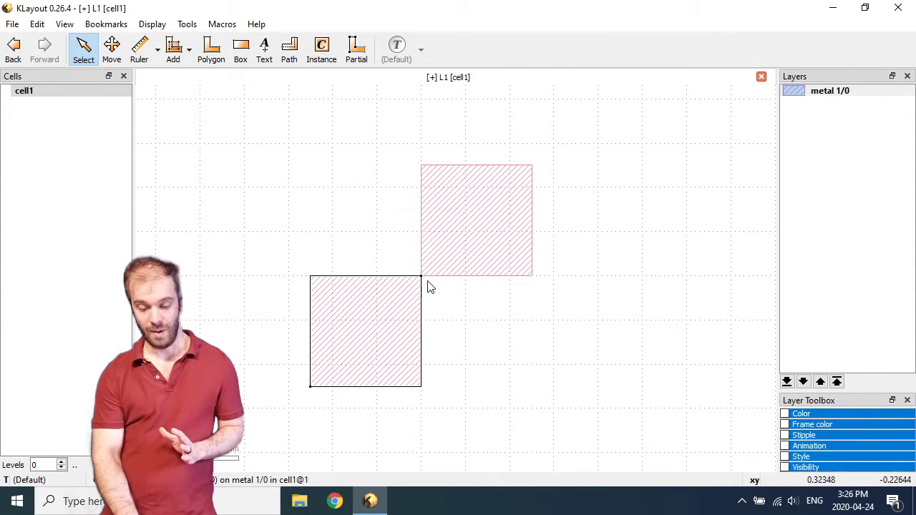
pyautogui.click(595, 250)
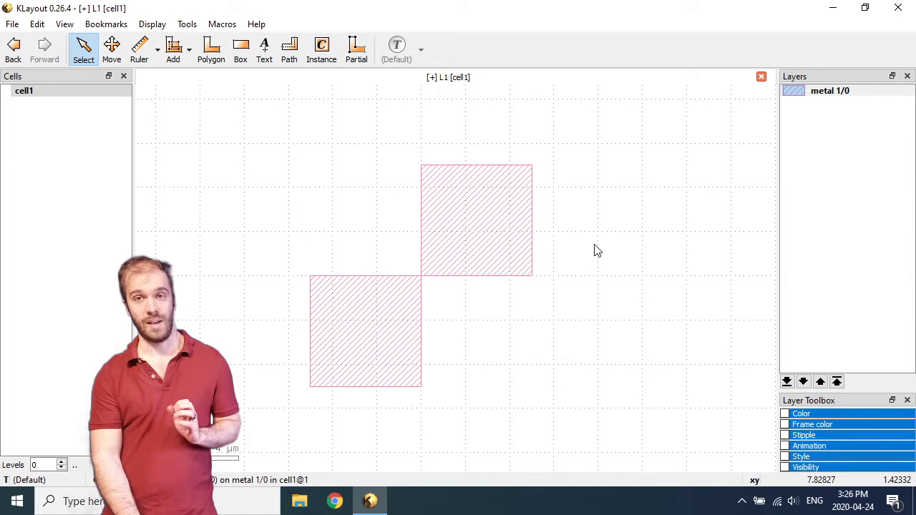
# Create a new cell named device with window size 2 and open it.
pyautogui.click(31, 132)
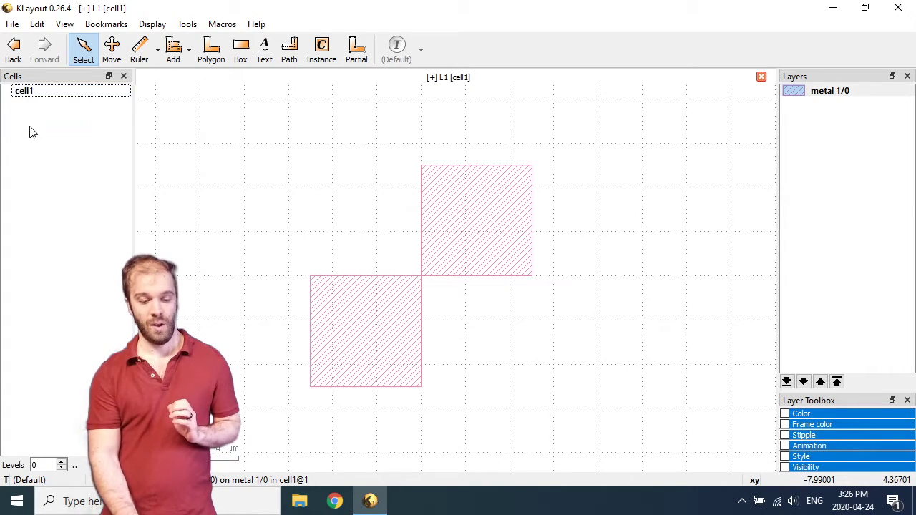
pyautogui.rightClick(31, 131)
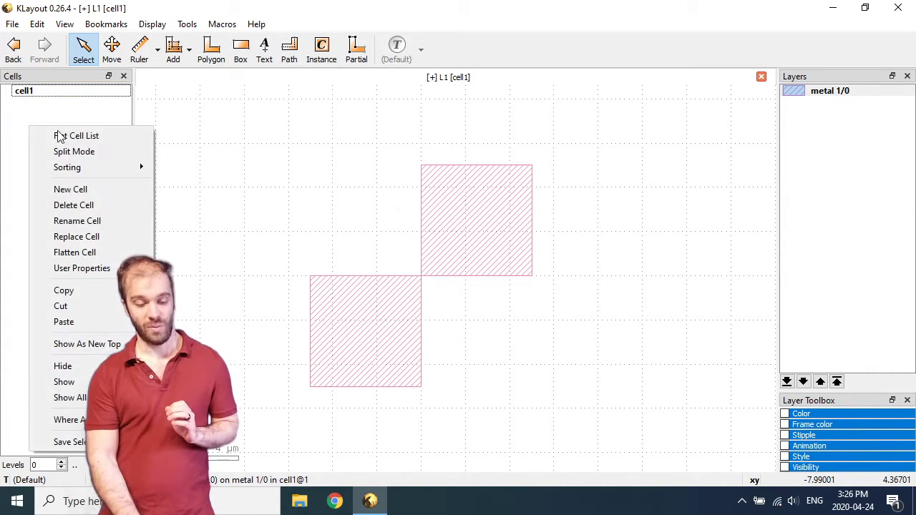
pyautogui.click(79, 192)
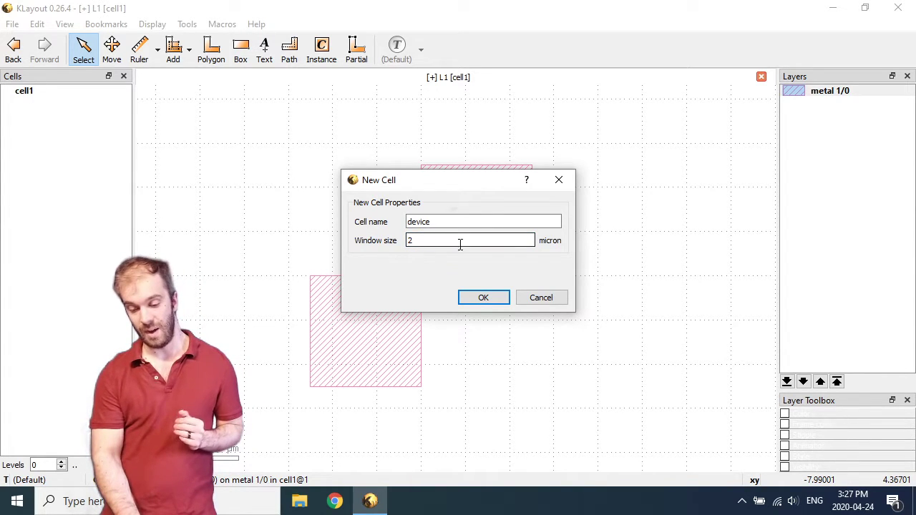
pyautogui.click(484, 299)
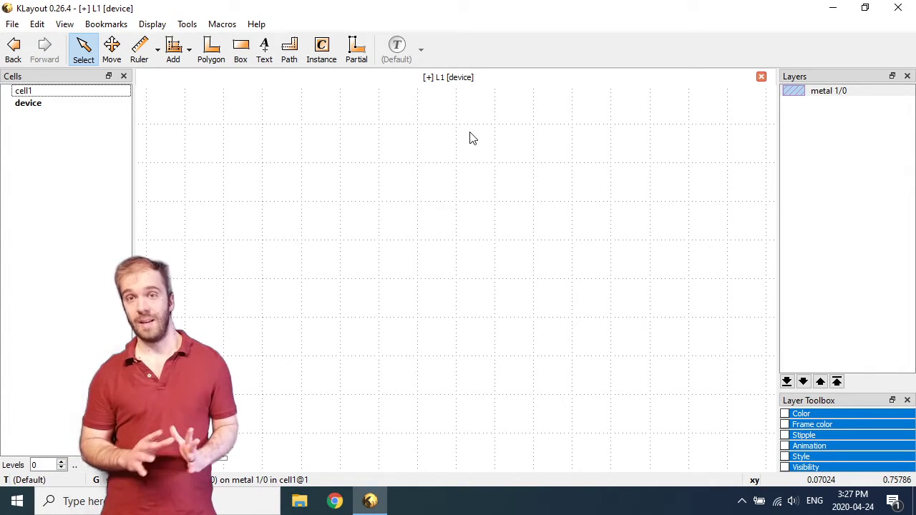
# Place two cell1 instances side by side in device with default instance geometry.
pyautogui.scroll(1, 423, 186)
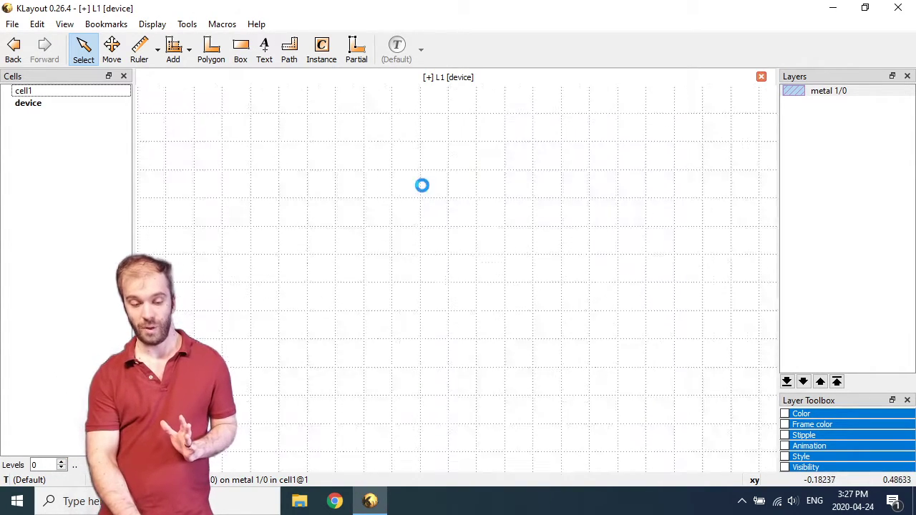
pyautogui.scroll(-1, 424, 190)
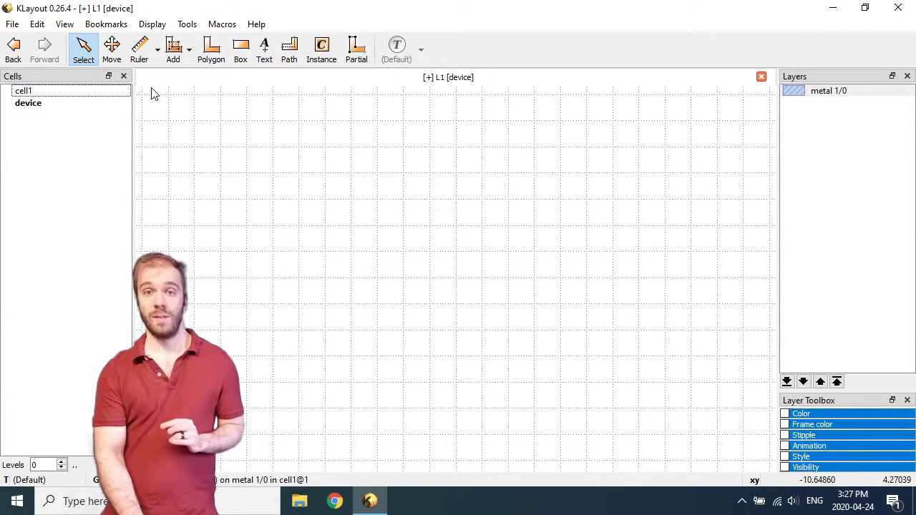
pyautogui.click(323, 50)
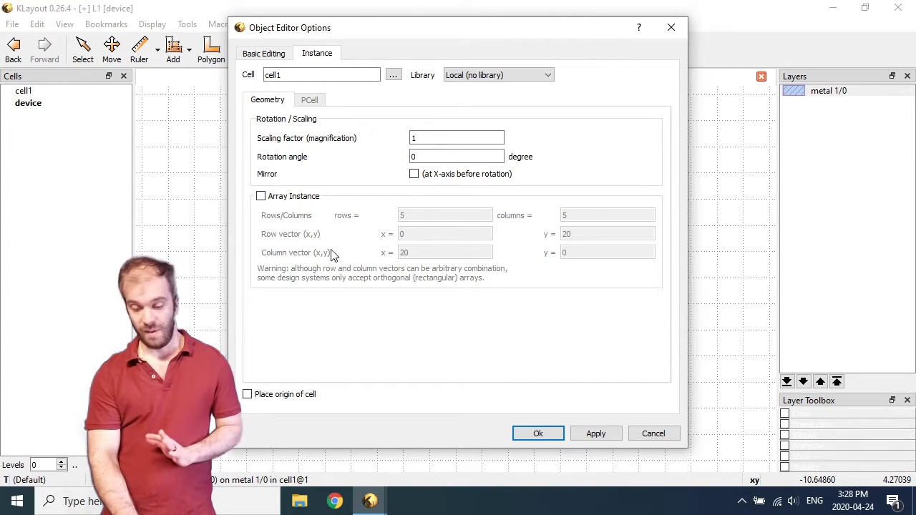
pyautogui.click(537, 434)
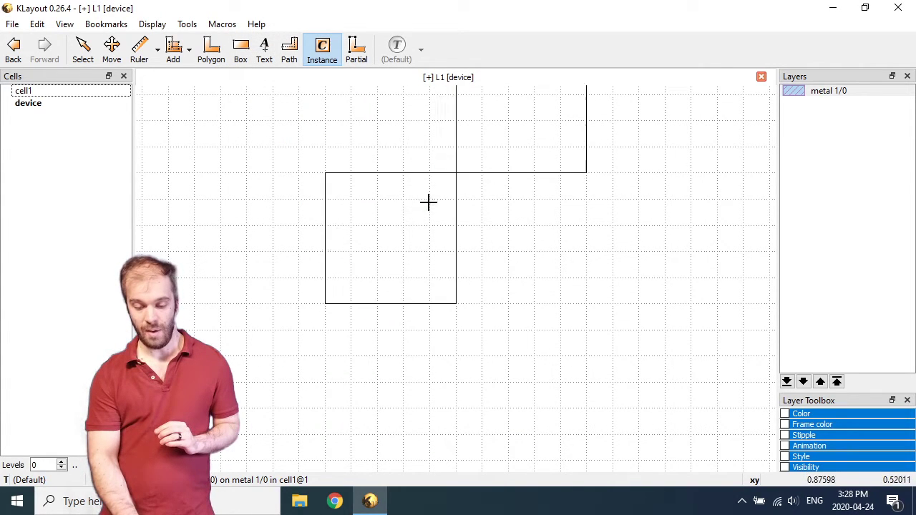
pyautogui.scroll(-5, 471, 276)
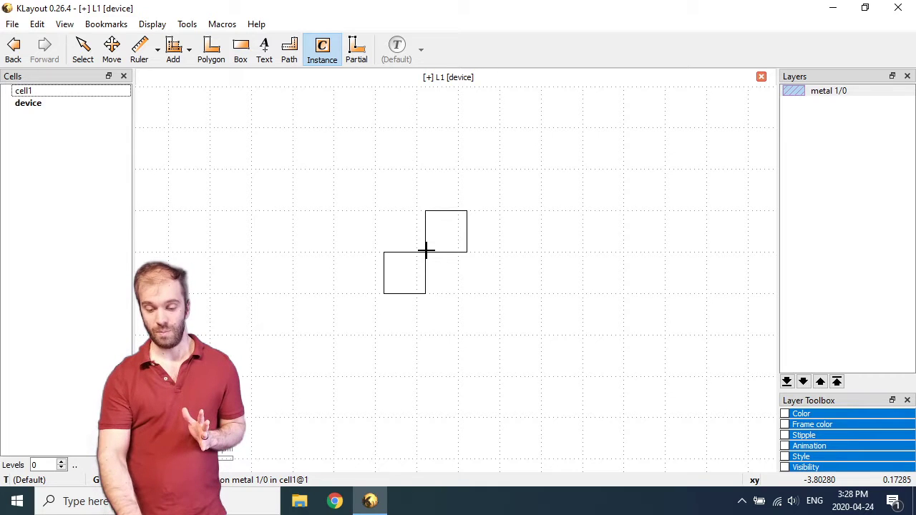
pyautogui.click(456, 252)
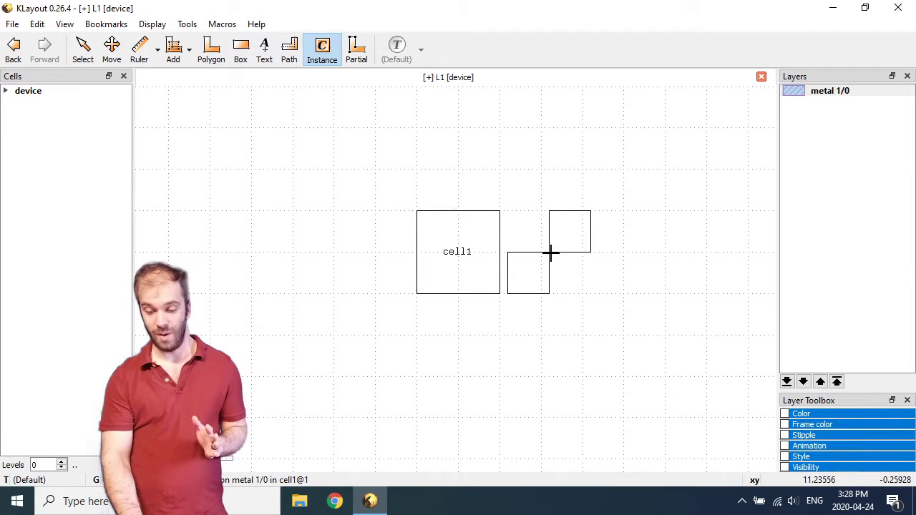
pyautogui.click(580, 252)
pyautogui.press('Escape')
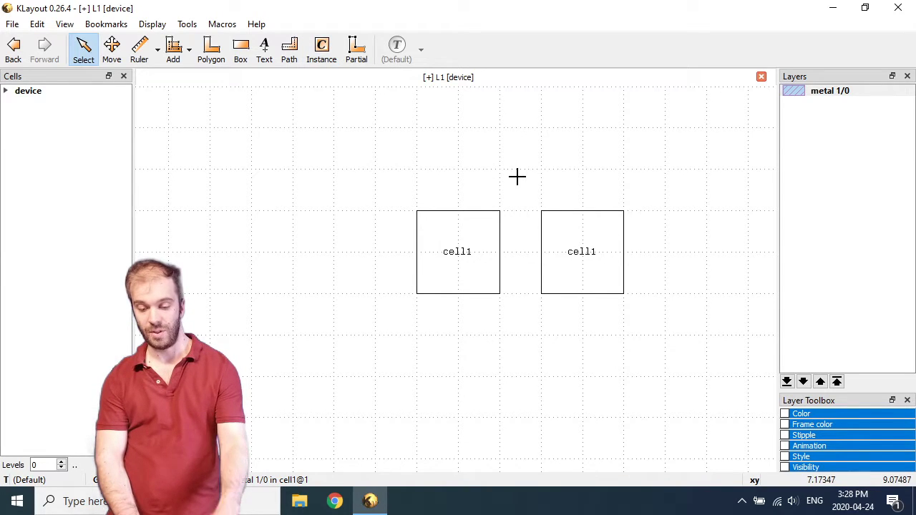
pyautogui.doubleClick(462, 242)
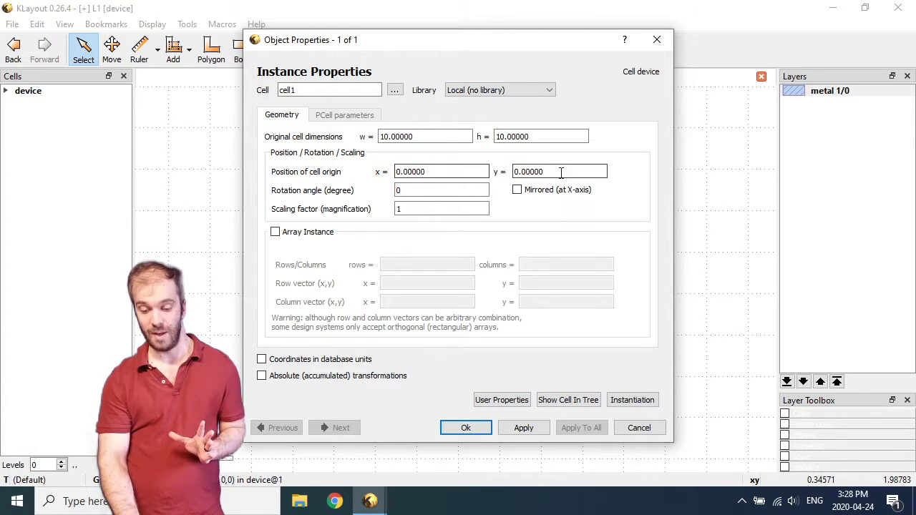
pyautogui.click(461, 428)
pyautogui.doubleClick(567, 295)
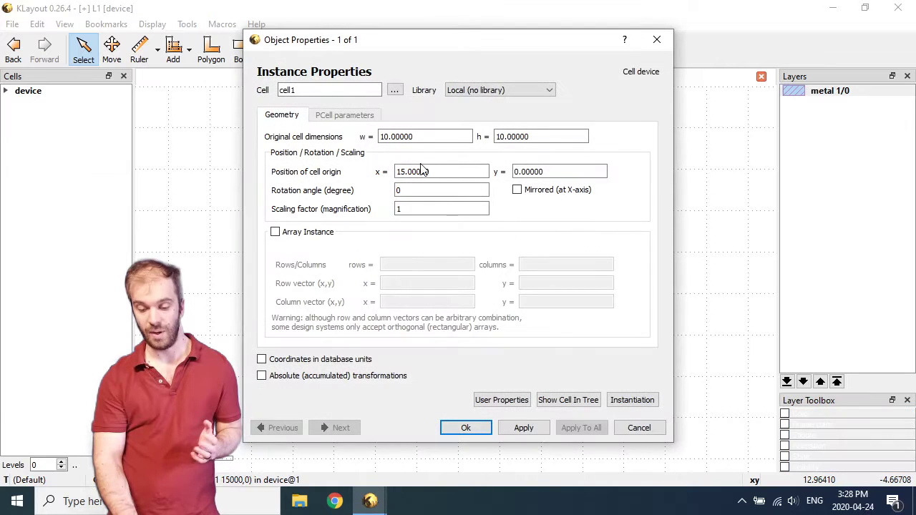
pyautogui.click(466, 427)
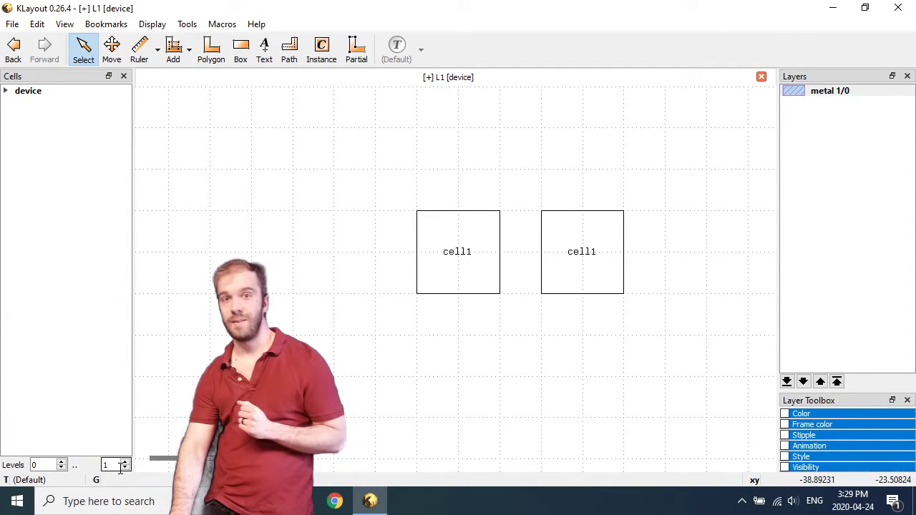
# Raise the displayed hierarchy levels until the metal boxes inside both cell1 instances appear.
pyautogui.click(125, 462)
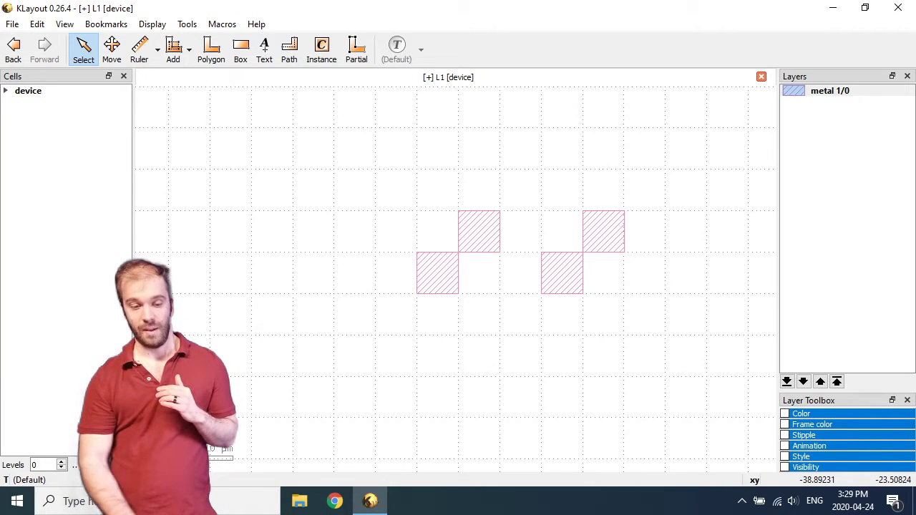
pyautogui.click(152, 24)
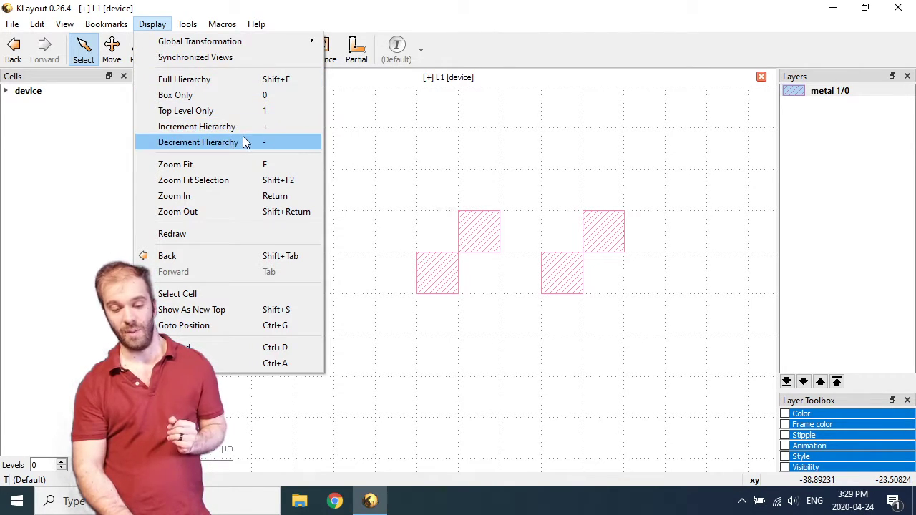
pyautogui.click(379, 10)
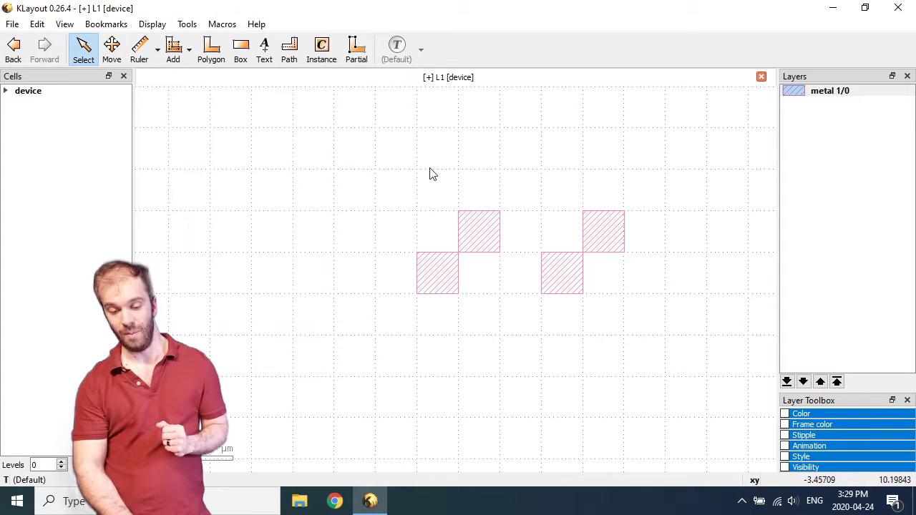
pyautogui.press('-')
pyautogui.press('-')
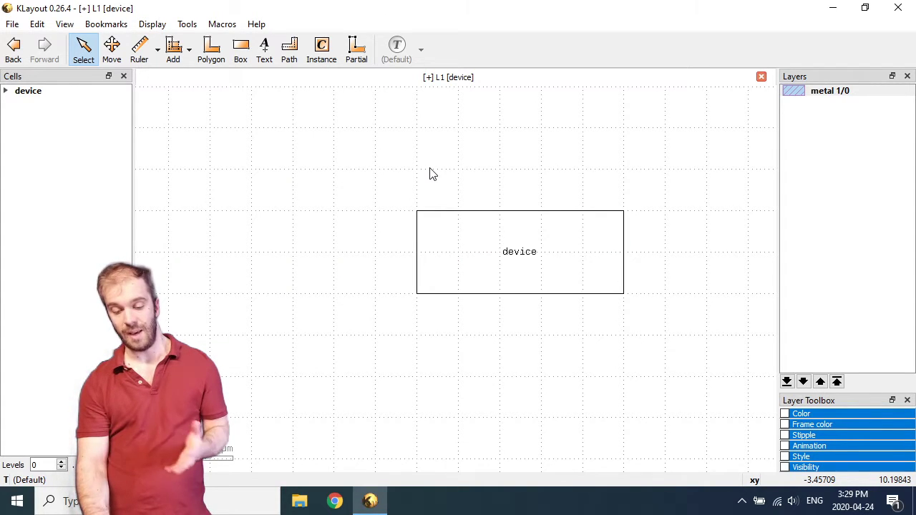
pyautogui.press('+')
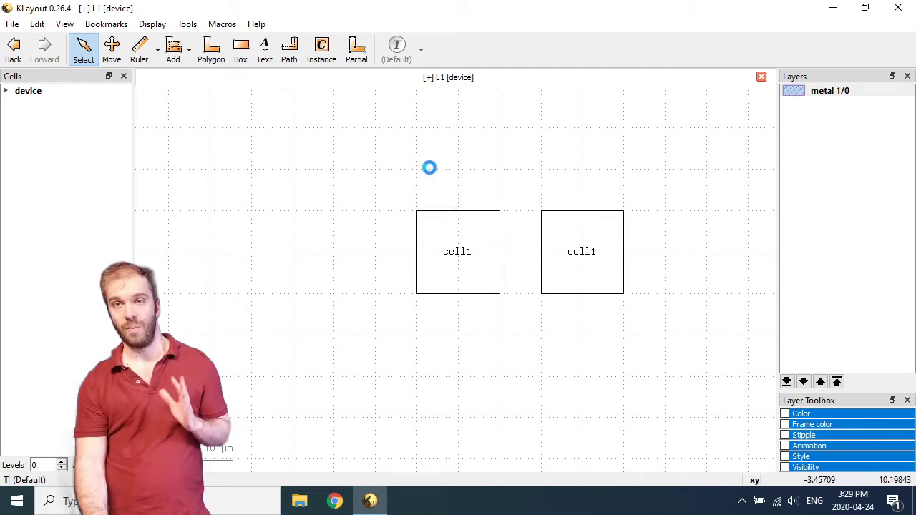
pyautogui.press('+')
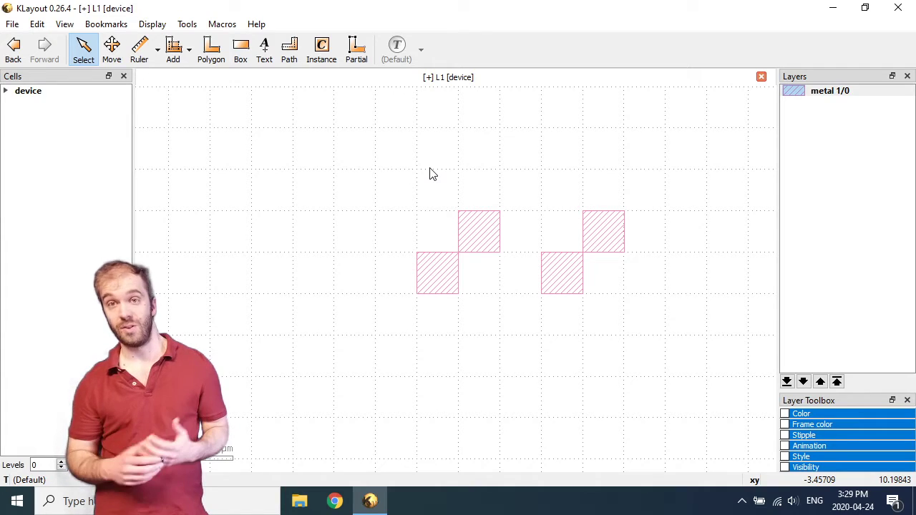
# Select the right and left cell1 instances, then clear the selection.
pyautogui.scroll(-2, 351, 182)
pyautogui.scroll(3, 482, 163)
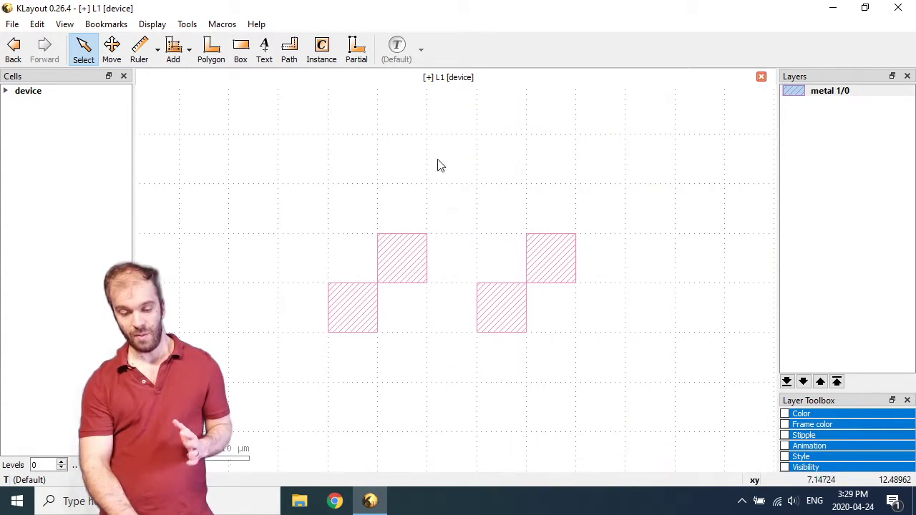
pyautogui.click(521, 285)
pyautogui.click(400, 269)
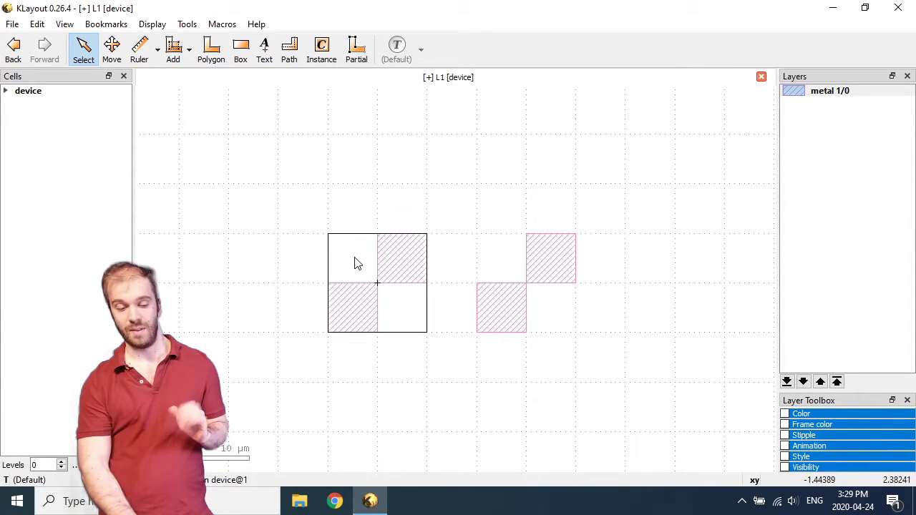
pyautogui.press('Escape')
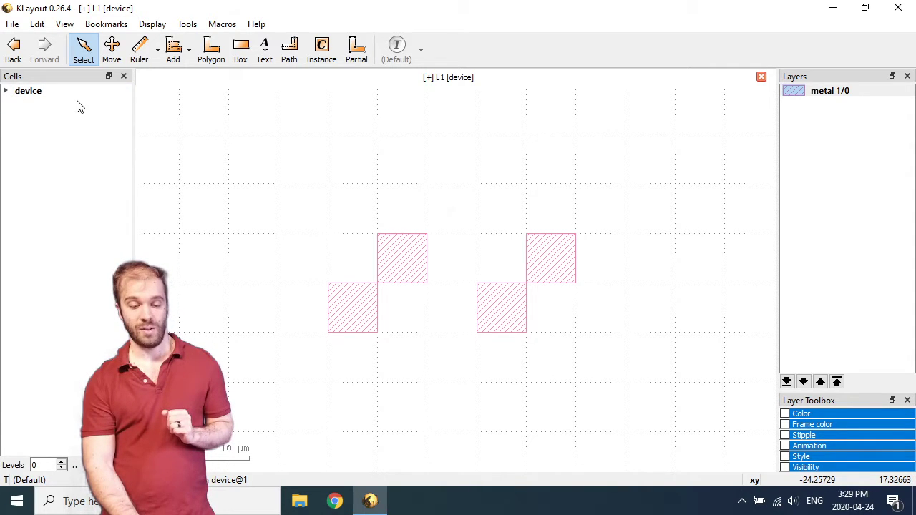
pyautogui.click(7, 92)
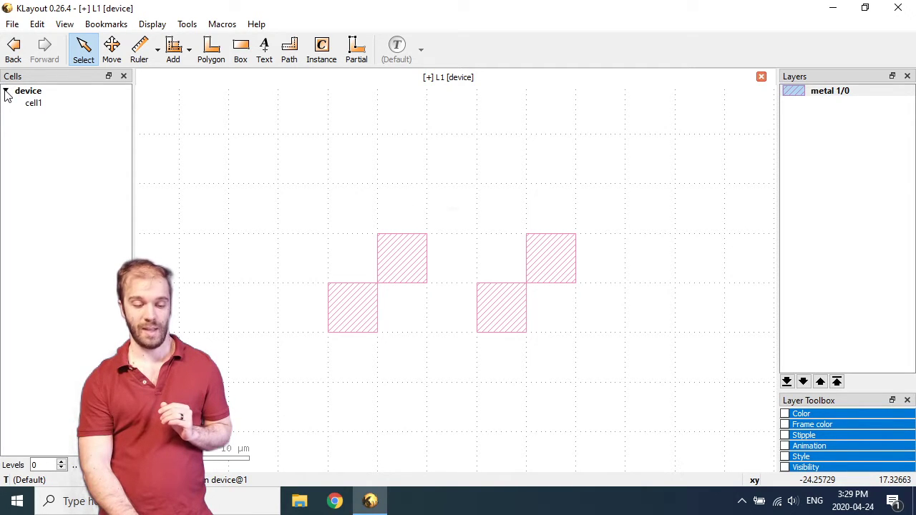
pyautogui.click(7, 94)
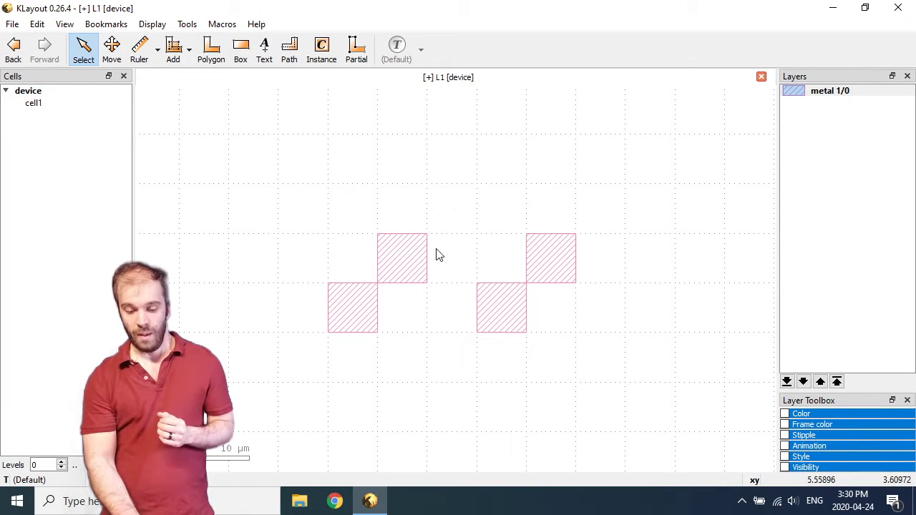
pyautogui.click(348, 265)
pyautogui.click(530, 278)
pyautogui.click(389, 282)
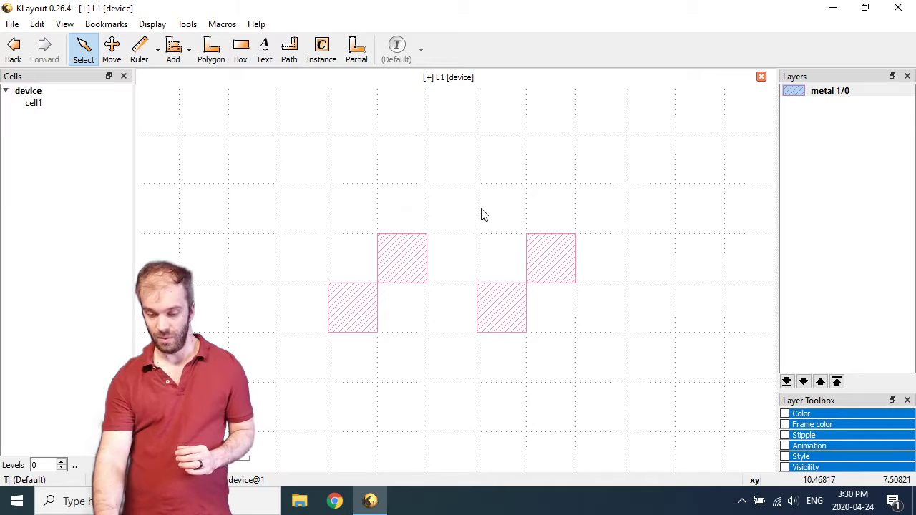
# Delete the right cell1 instance and open the left instance's properties.
pyautogui.press('0')
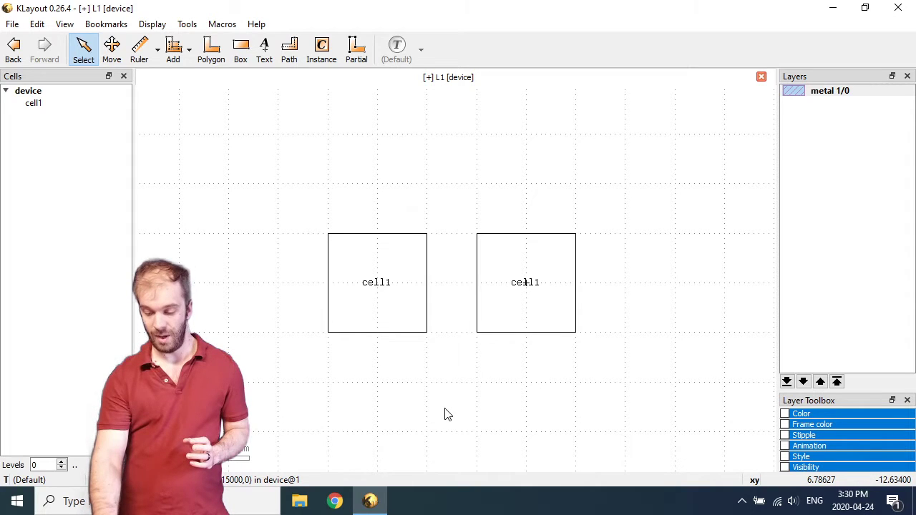
pyautogui.press('Delete')
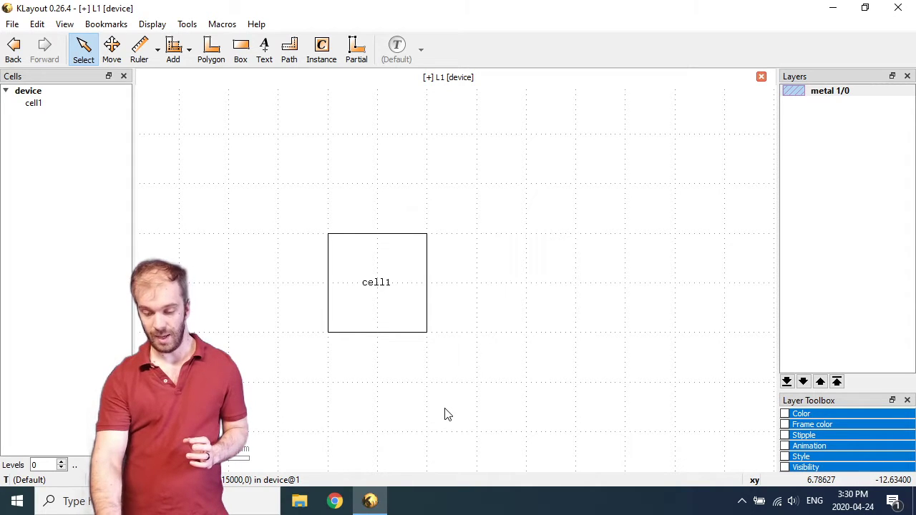
pyautogui.doubleClick(393, 274)
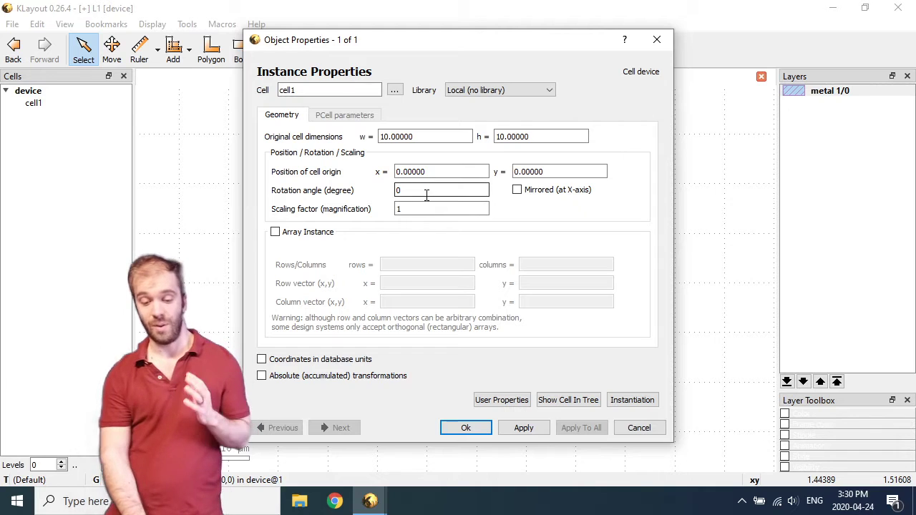
# Make the instance a 5×5 array with row vector 0,20 and column vector 20,0.
pyautogui.click(319, 233)
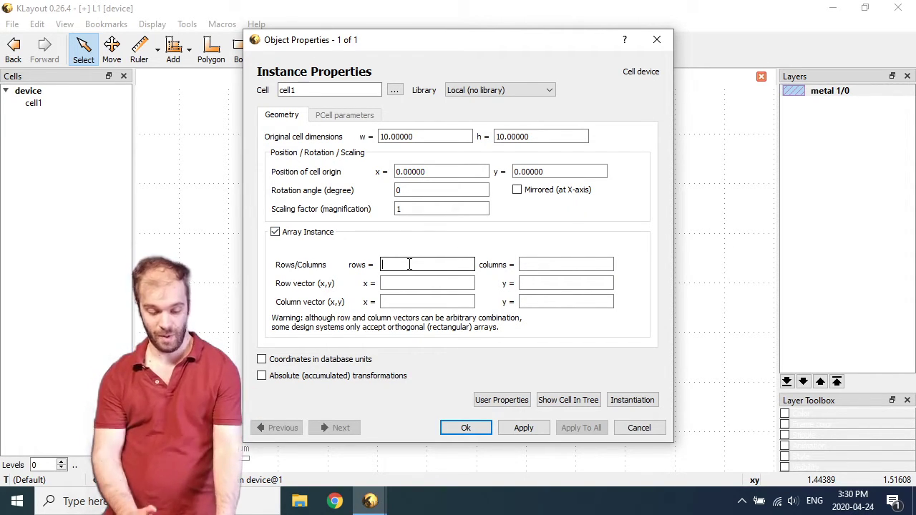
pyautogui.write('5')
pyautogui.press('Tab')
pyautogui.write('5')
pyautogui.press('Tab')
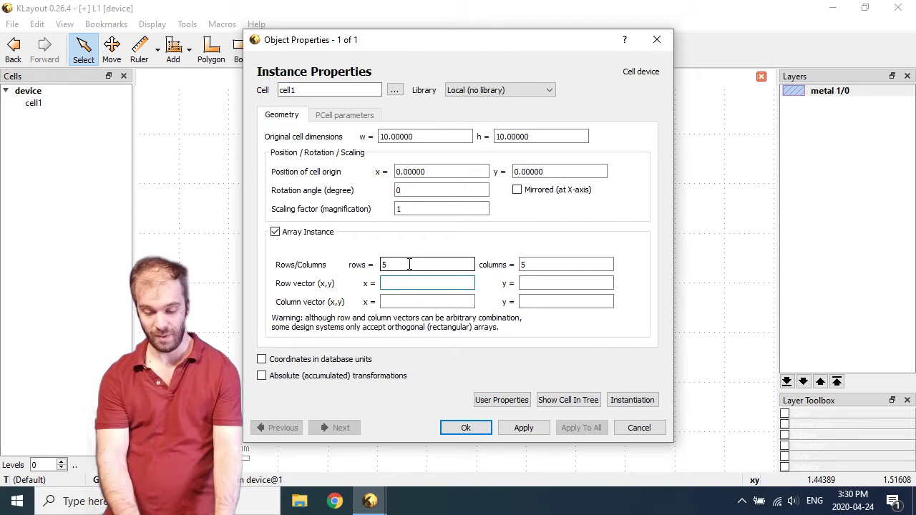
pyautogui.write('0')
pyautogui.press('Tab')
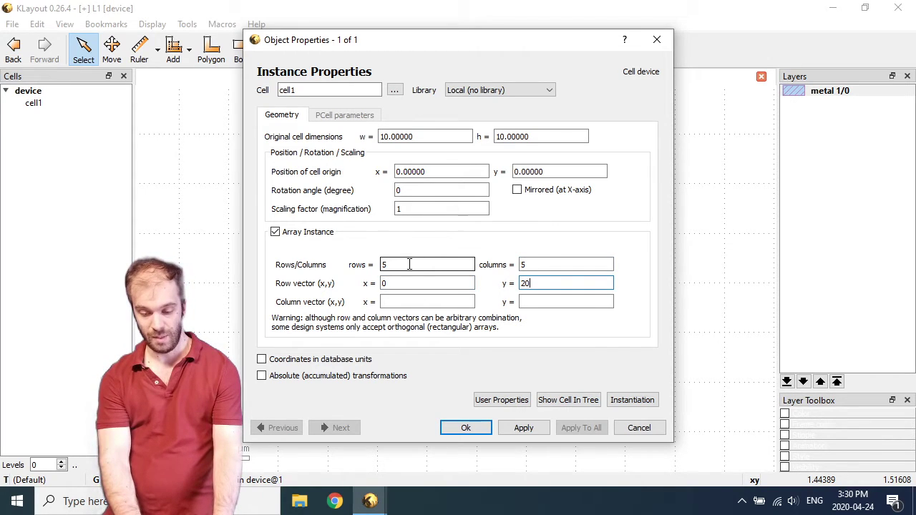
pyautogui.write('20')
pyautogui.press('Tab')
pyautogui.write('20')
pyautogui.press('Tab')
pyautogui.write('0')
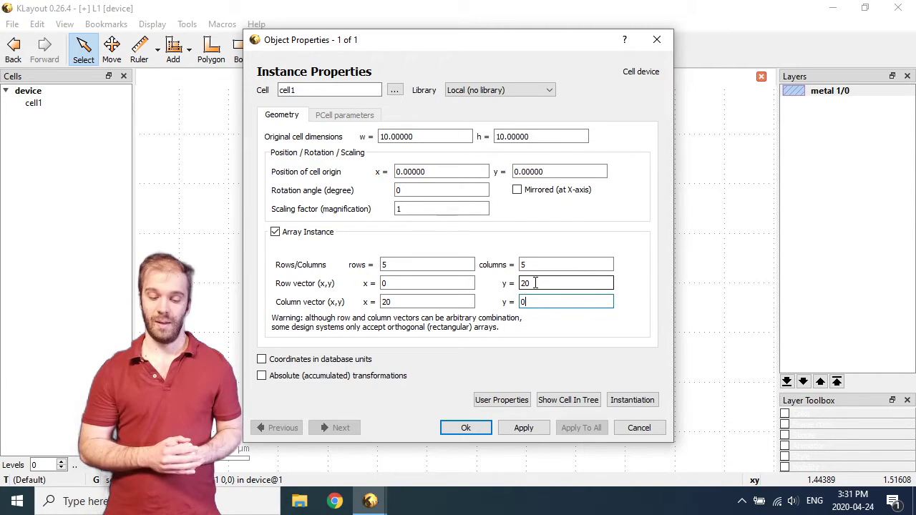
# Apply the 5×5 cell1 array and display it at full hierarchy depth.
pyautogui.click(466, 428)
pyautogui.scroll(-5, 261, 363)
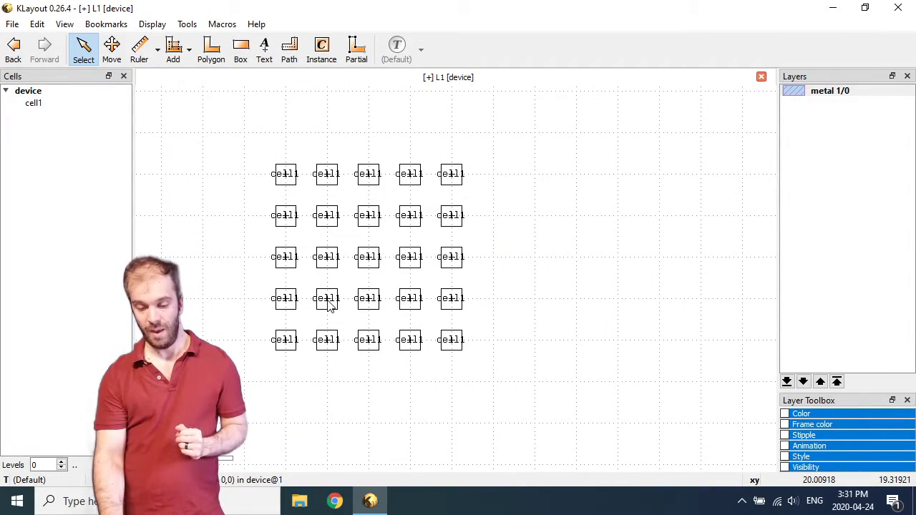
pyautogui.press('*')
pyautogui.scroll(3, 237, 300)
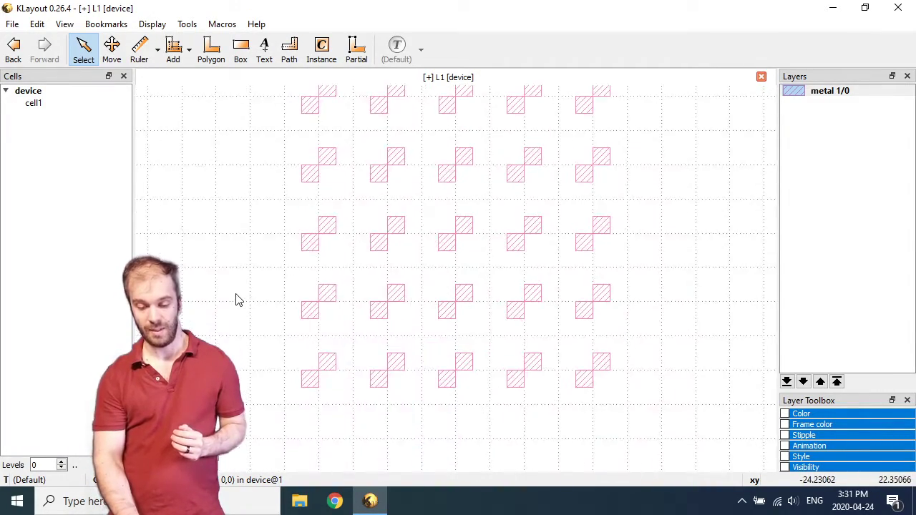
pyautogui.scroll(-2, 446, 207)
pyautogui.scroll(1, 456, 152)
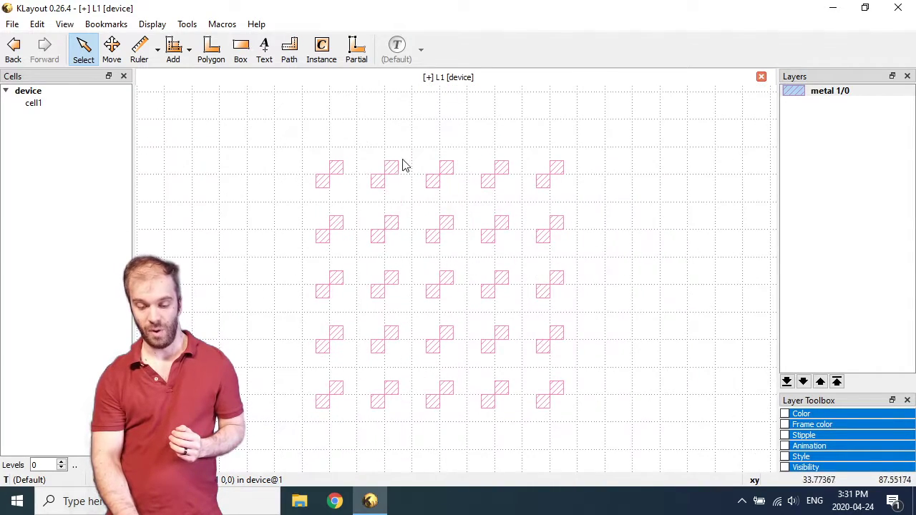
pyautogui.click(336, 170)
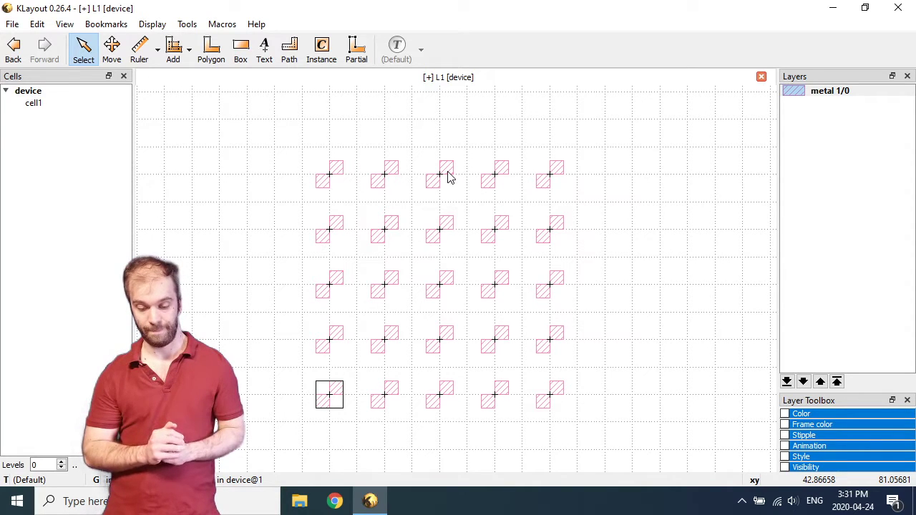
pyautogui.click(244, 187)
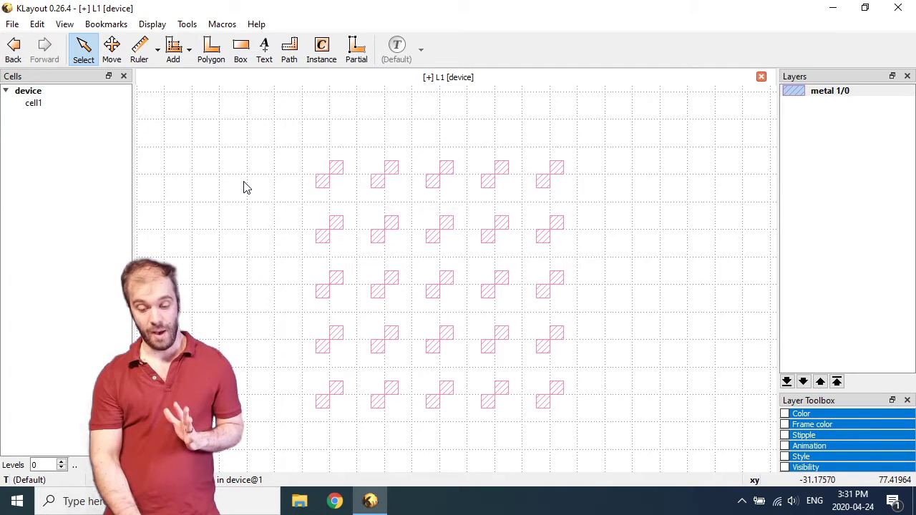
# Show cell1 on its own as the new top cell.
pyautogui.rightClick(40, 109)
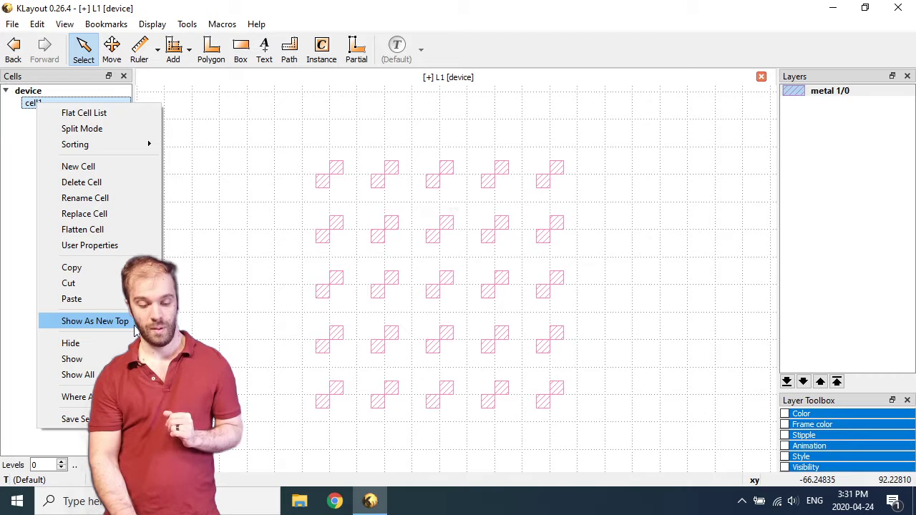
pyautogui.click(96, 321)
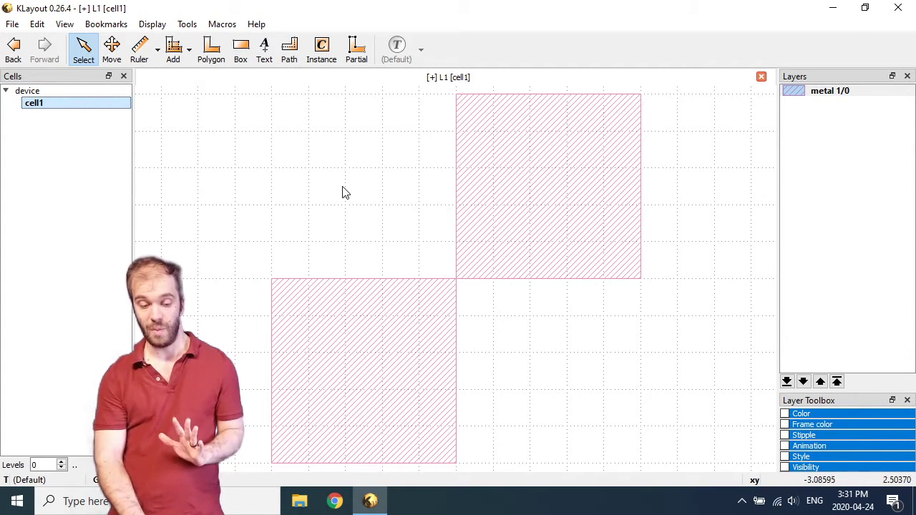
pyautogui.scroll(-3, 350, 211)
pyautogui.scroll(-1, 466, 281)
# Resize the upper-right square to 10 × 10, centred at 5,5.
pyautogui.click(452, 223)
pyautogui.press('q')
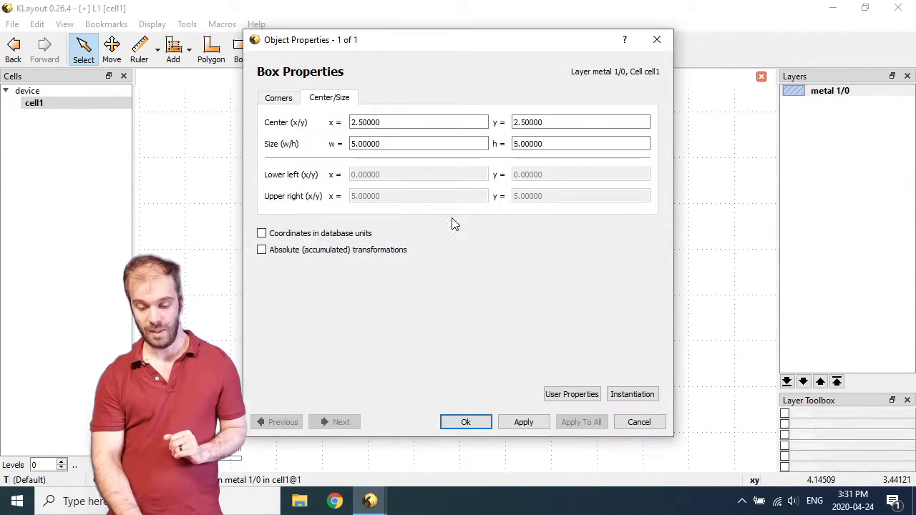
pyautogui.click(405, 144)
pyautogui.doubleClick(405, 144)
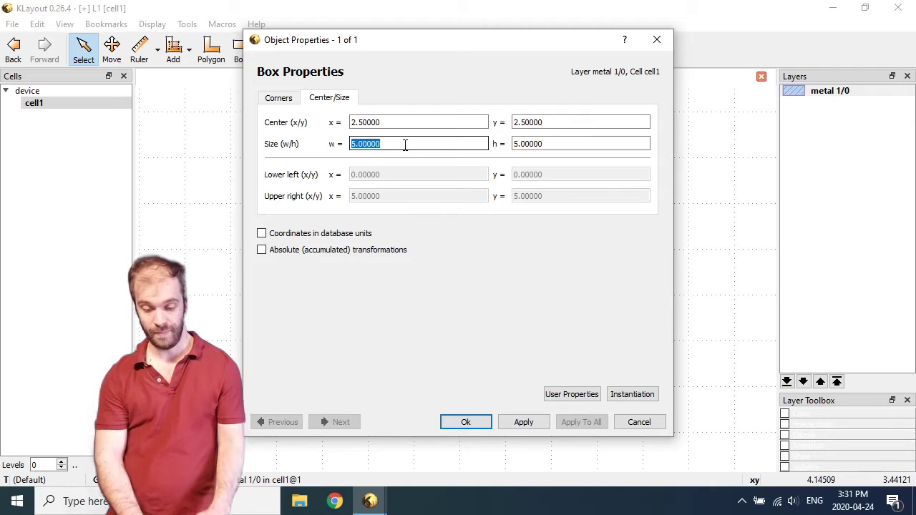
pyautogui.write('10')
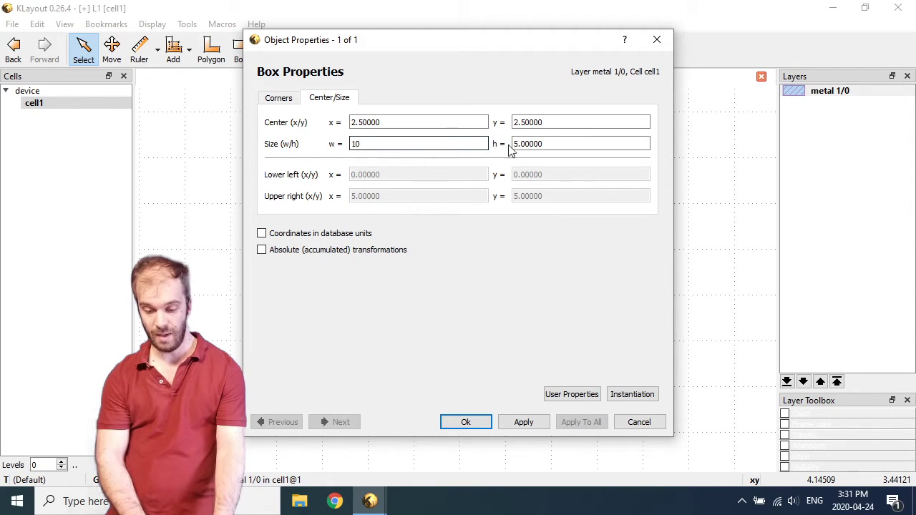
pyautogui.doubleClick(552, 143)
pyautogui.write('10')
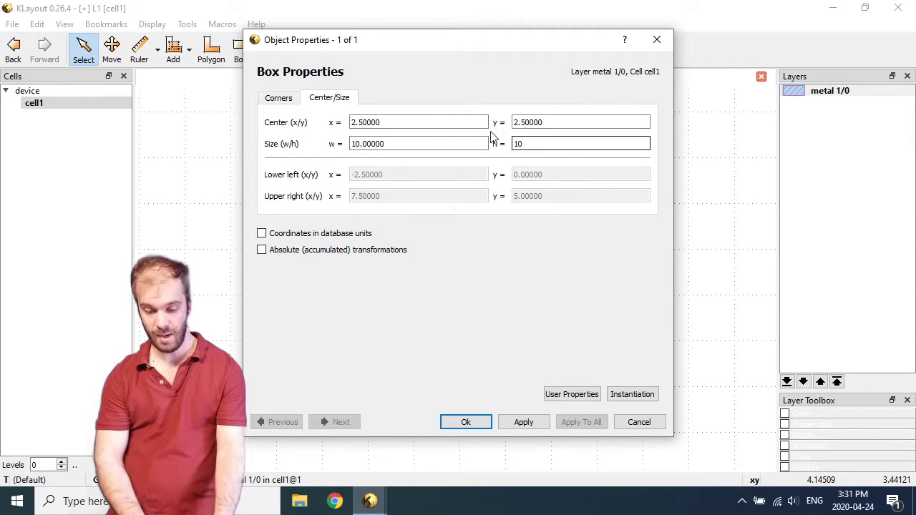
pyautogui.doubleClick(444, 124)
pyautogui.write('5')
pyautogui.press('Tab')
pyautogui.write('5')
pyautogui.press('Return')
# Check the small lower-left square, then clear the selection.
pyautogui.click(430, 302)
pyautogui.click(419, 262)
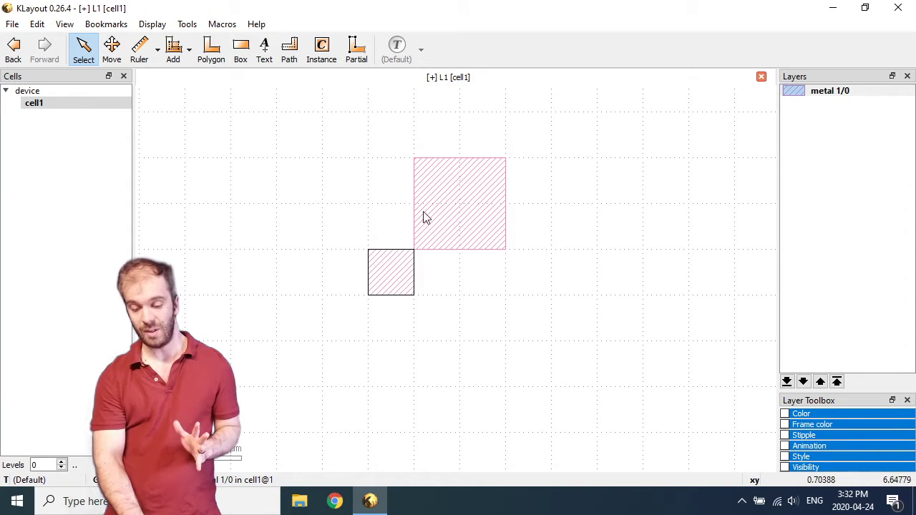
pyautogui.click(560, 189)
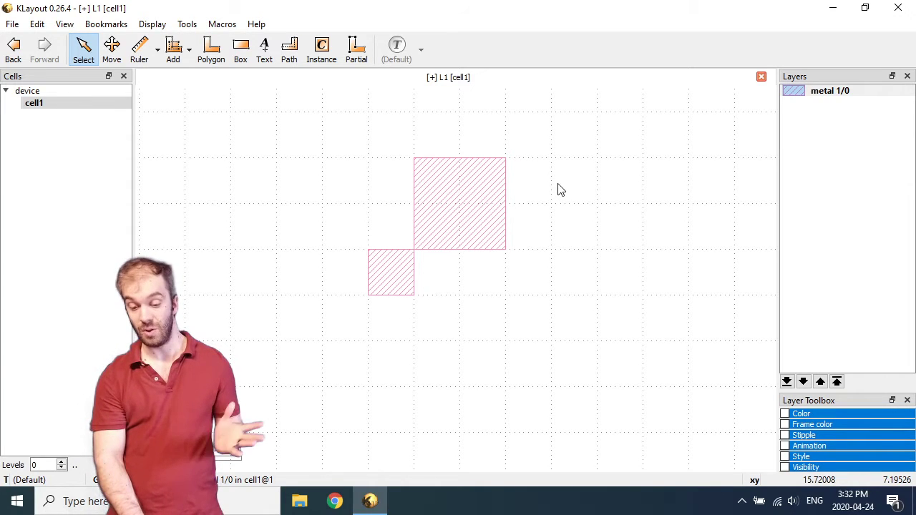
# Show device as top cell again and zoom out to see all 25 enlarged copies.
pyautogui.rightClick(32, 95)
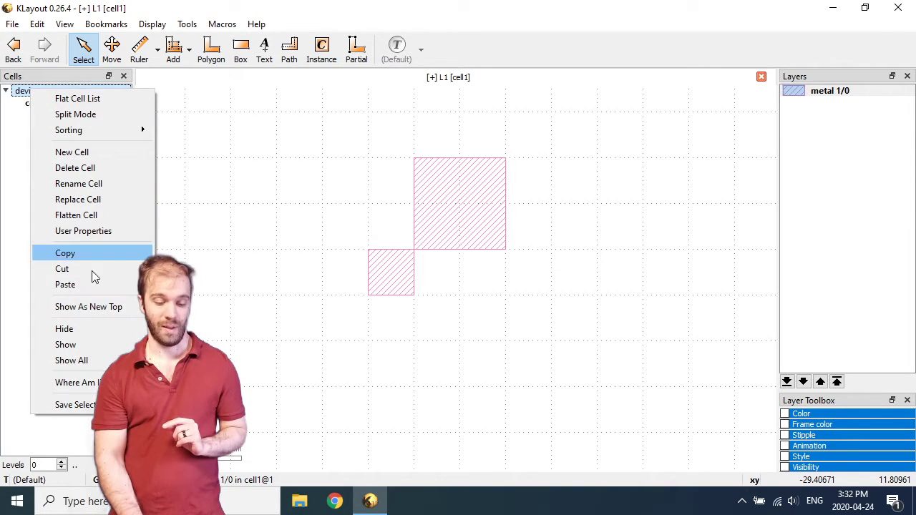
pyautogui.click(81, 307)
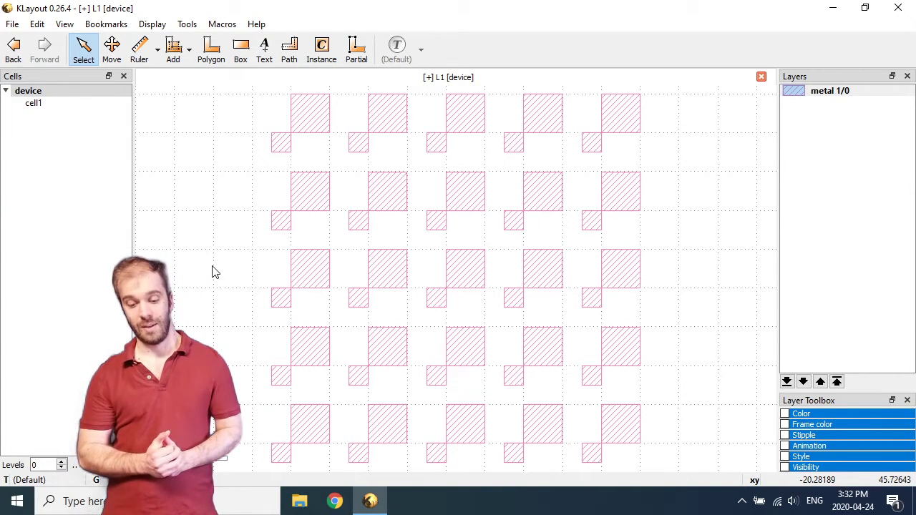
pyautogui.scroll(-3, 213, 271)
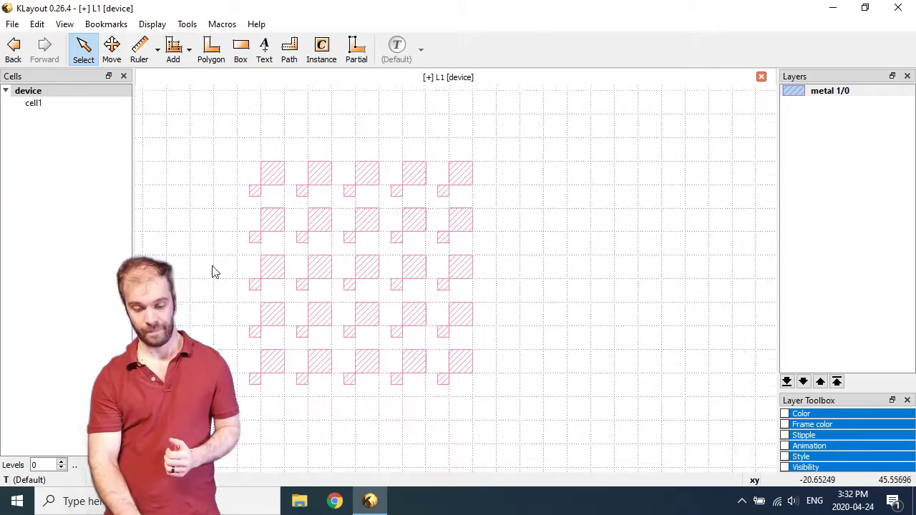
pyautogui.scroll(-2, 462, 260)
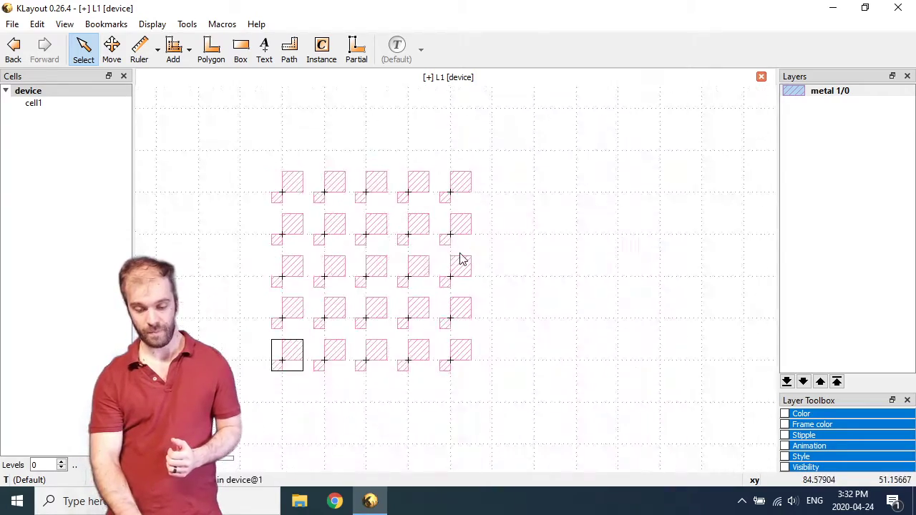
# Create a new top cell named chip.
pyautogui.rightClick(76, 148)
pyautogui.click(102, 209)
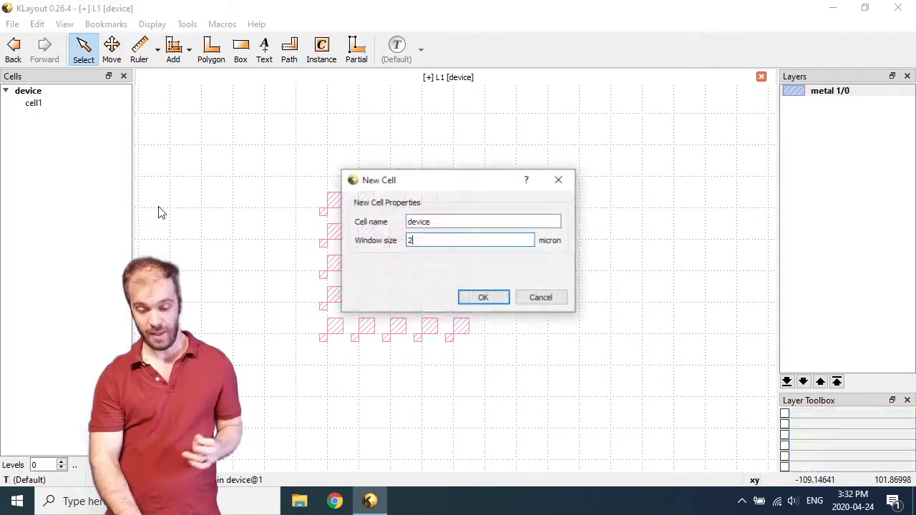
pyautogui.doubleClick(451, 219)
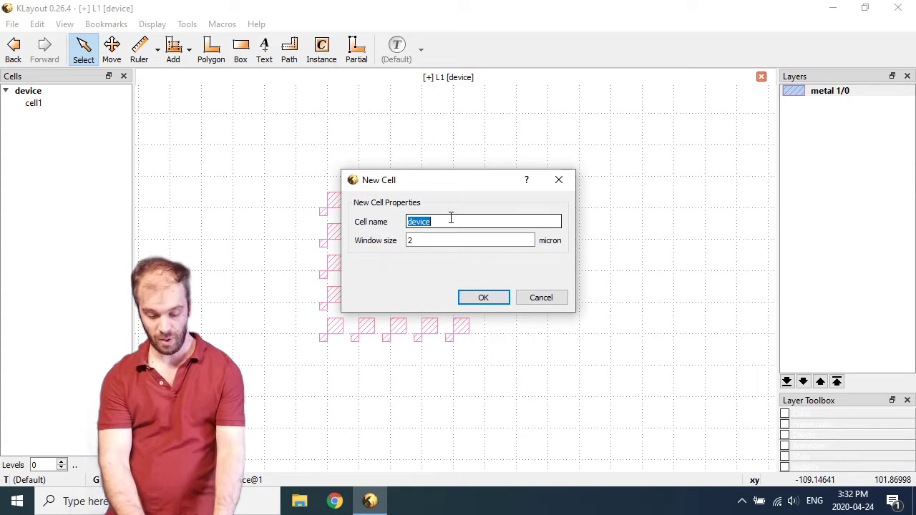
pyautogui.press('Return')
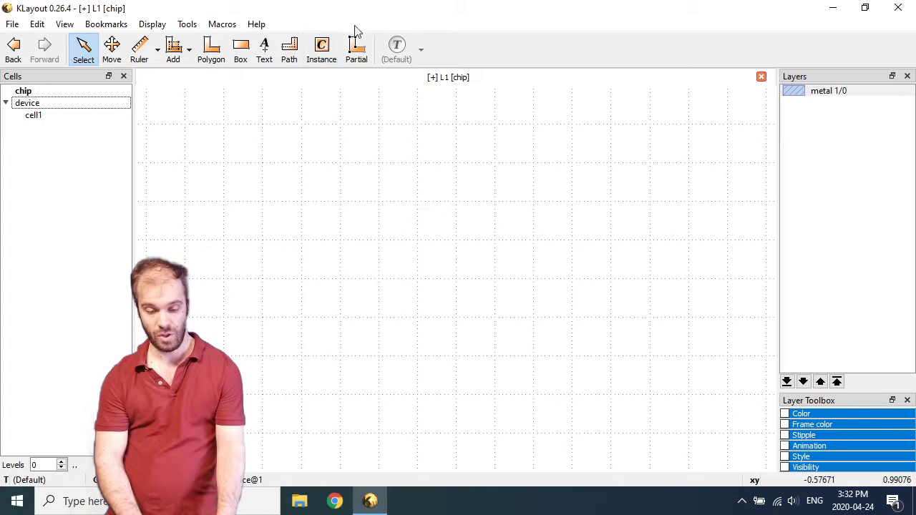
# Set up the Instance tool to place the device cell.
pyautogui.click(321, 49)
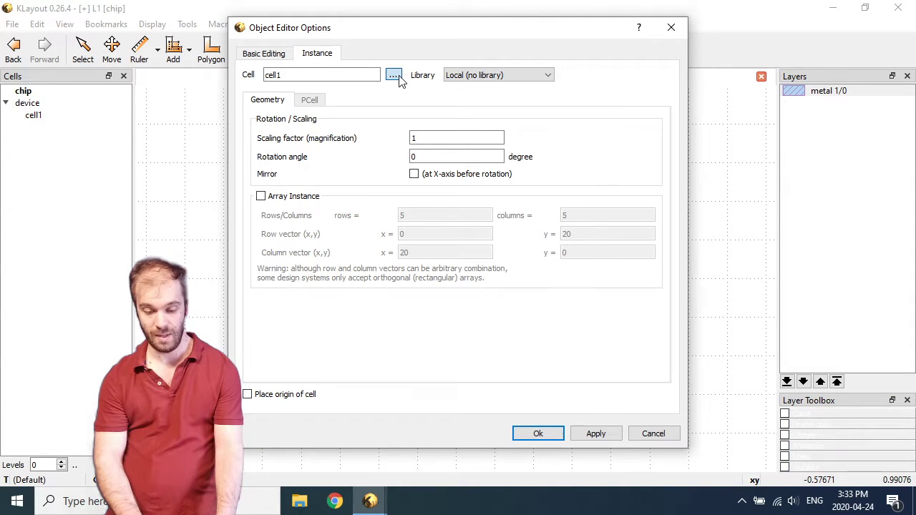
pyautogui.click(395, 76)
pyautogui.click(348, 153)
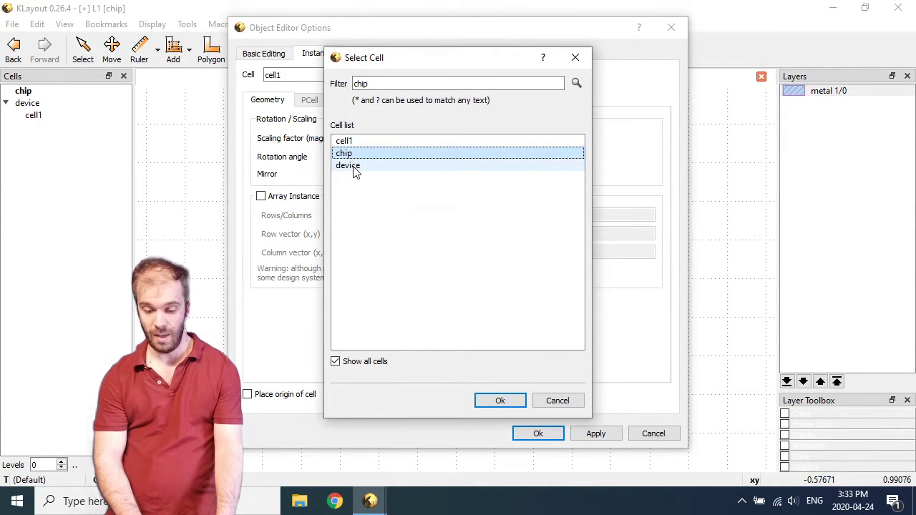
pyautogui.click(354, 166)
pyautogui.click(500, 401)
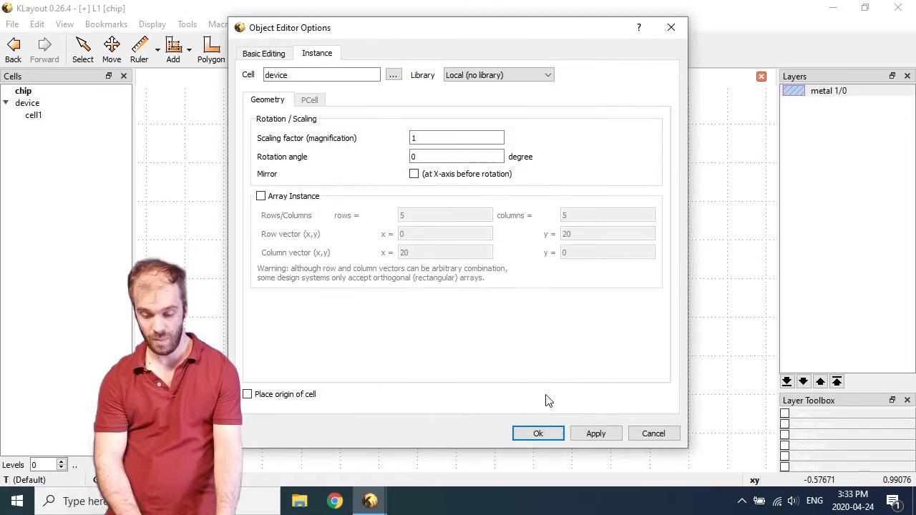
pyautogui.click(537, 433)
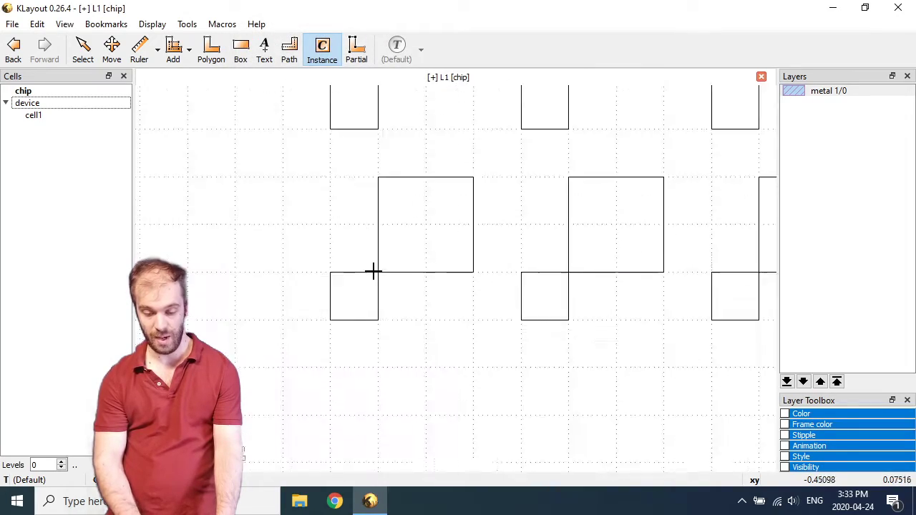
# Place two device instances in chip and show their full hierarchy.
pyautogui.scroll(-5, 374, 270)
pyautogui.scroll(3, 373, 271)
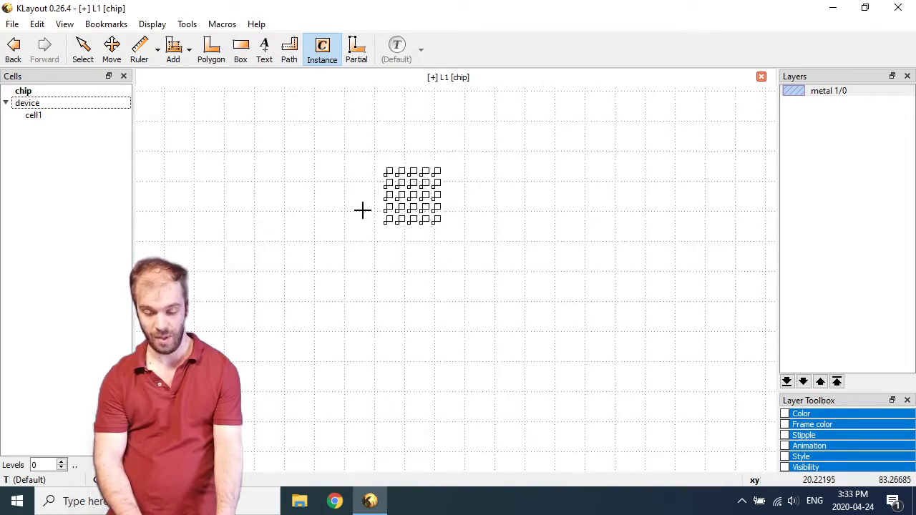
pyautogui.click(329, 283)
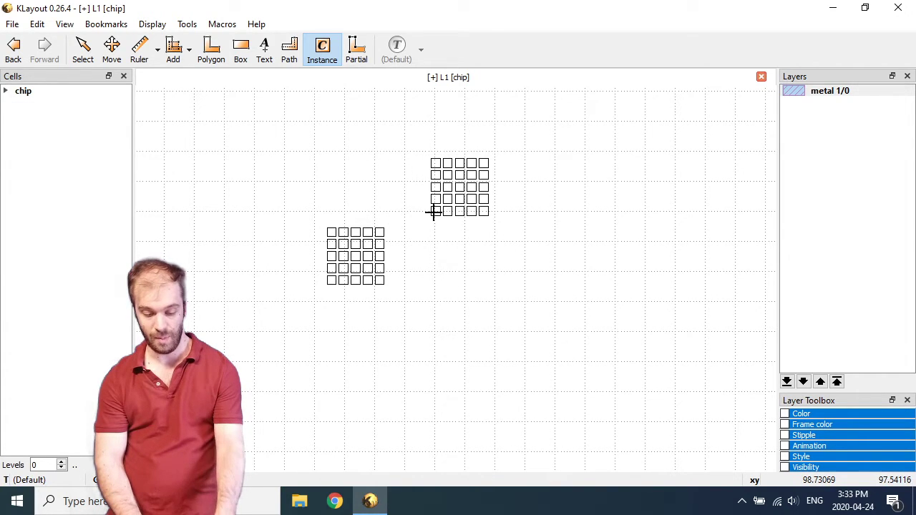
pyautogui.click(434, 212)
pyautogui.press('Escape')
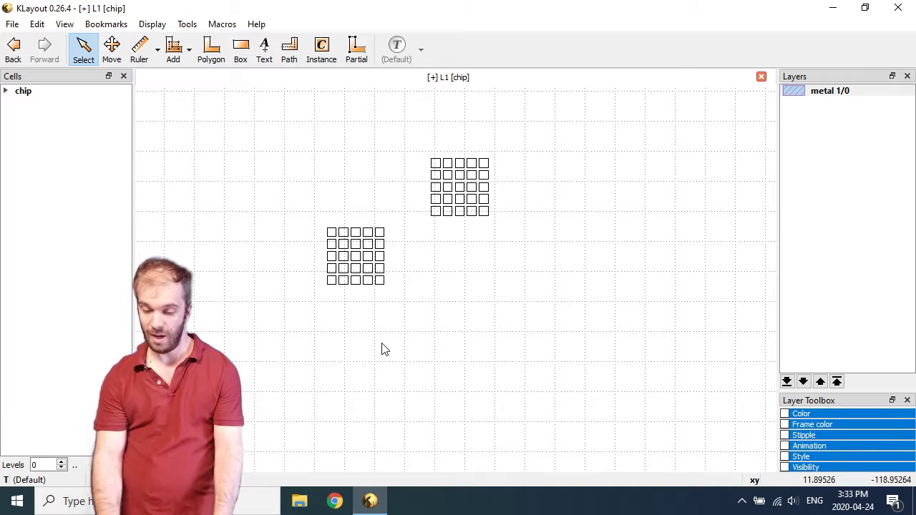
pyautogui.press('*')
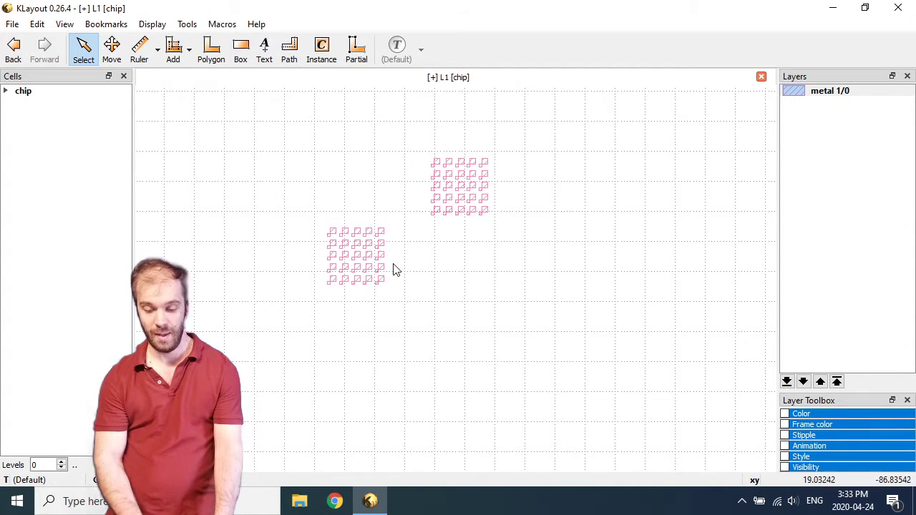
pyautogui.scroll(3, 397, 226)
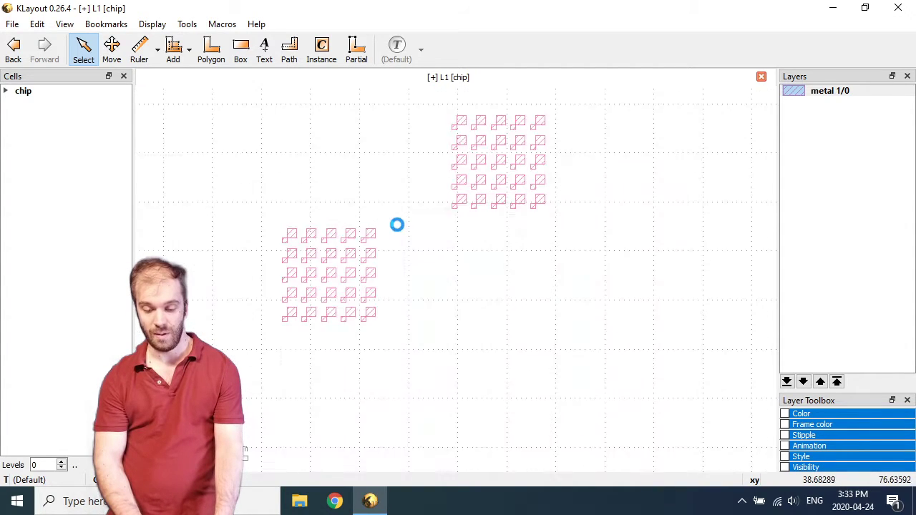
# Place standalone cell1 instances in chip between the device arrays.
pyautogui.click(324, 56)
pyautogui.click(393, 76)
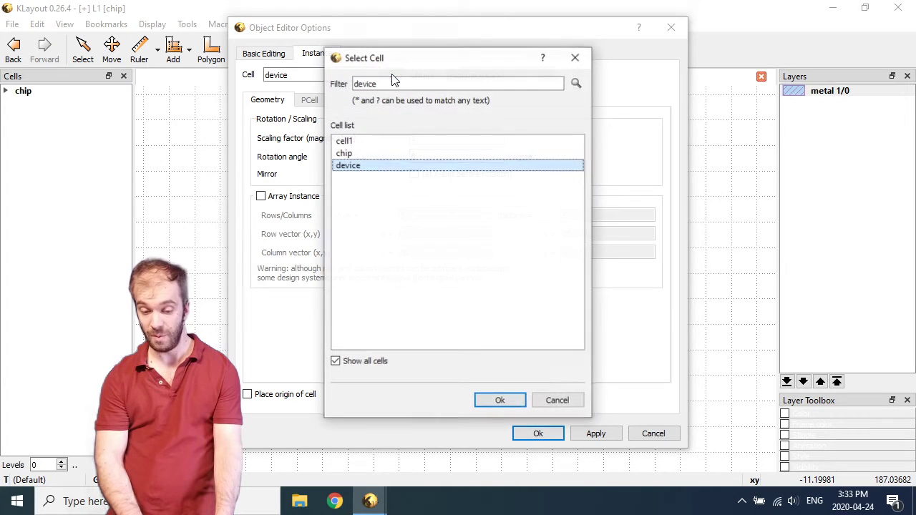
pyautogui.click(348, 142)
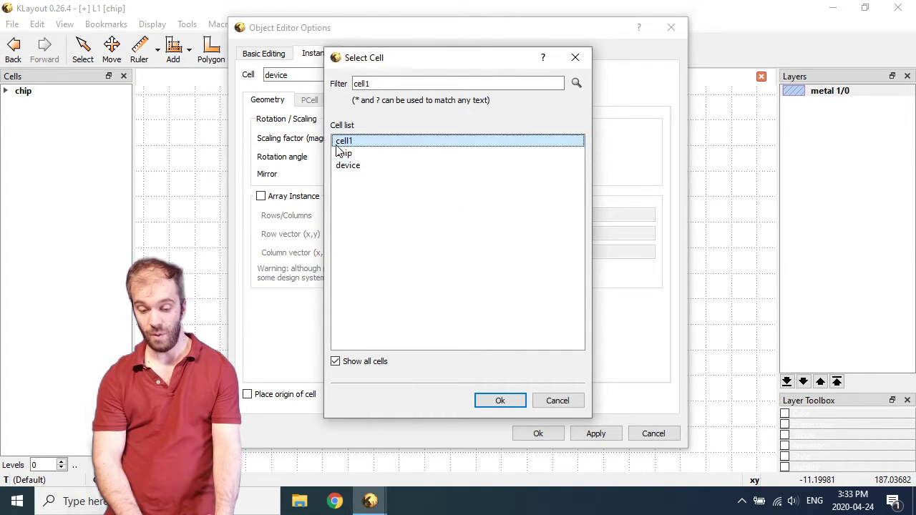
pyautogui.click(500, 400)
pyautogui.click(538, 433)
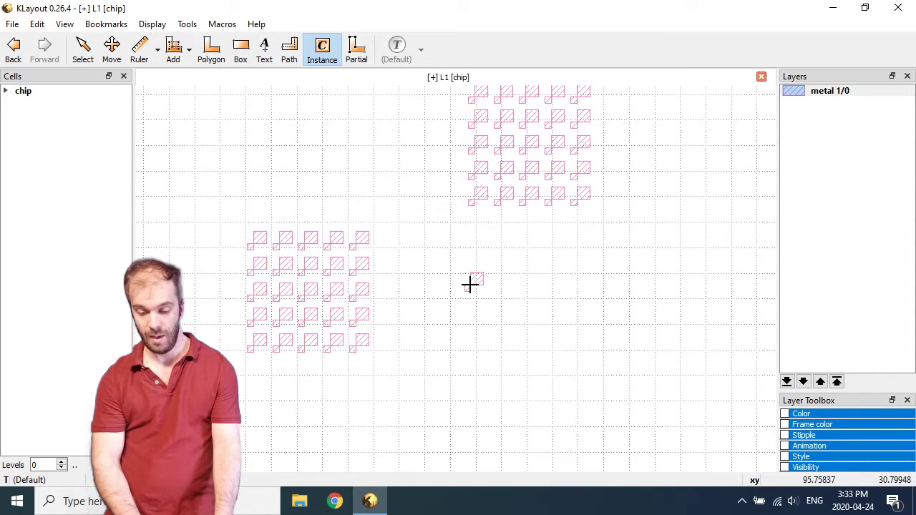
pyautogui.click(390, 173)
pyautogui.click(518, 244)
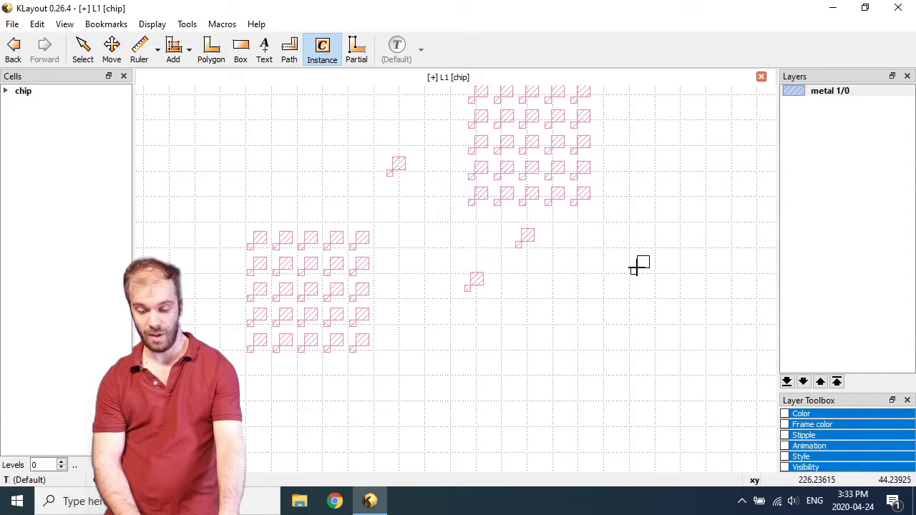
pyautogui.press('Escape')
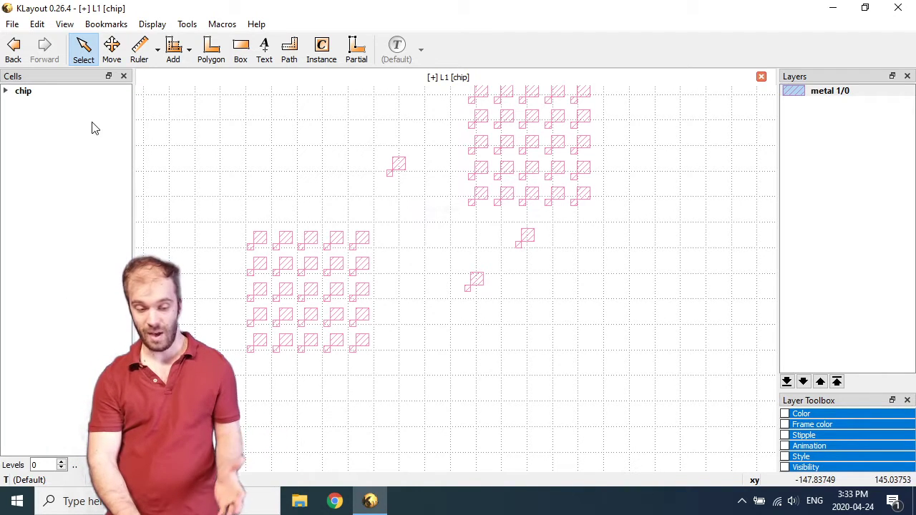
# Expand chip and device in the Cells tree to reveal their child cells.
pyautogui.click(8, 92)
pyautogui.click(37, 115)
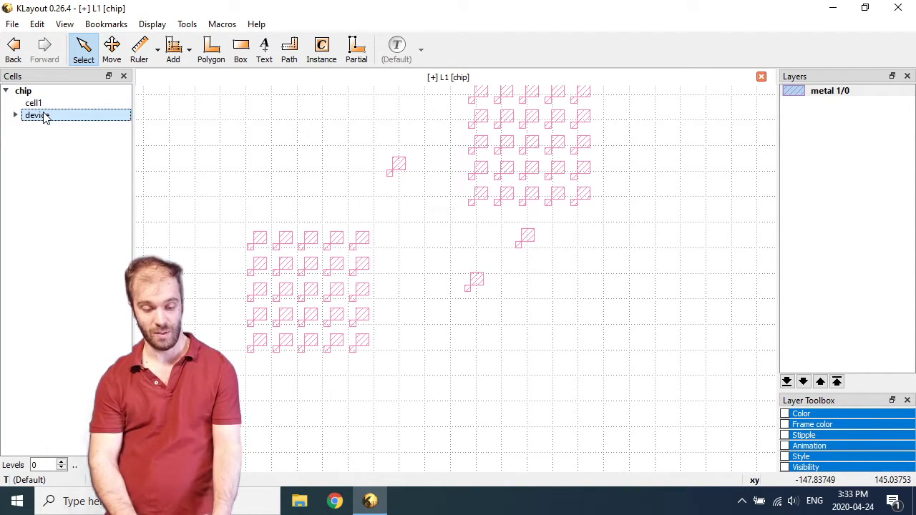
pyautogui.rightClick(44, 115)
pyautogui.click(27, 194)
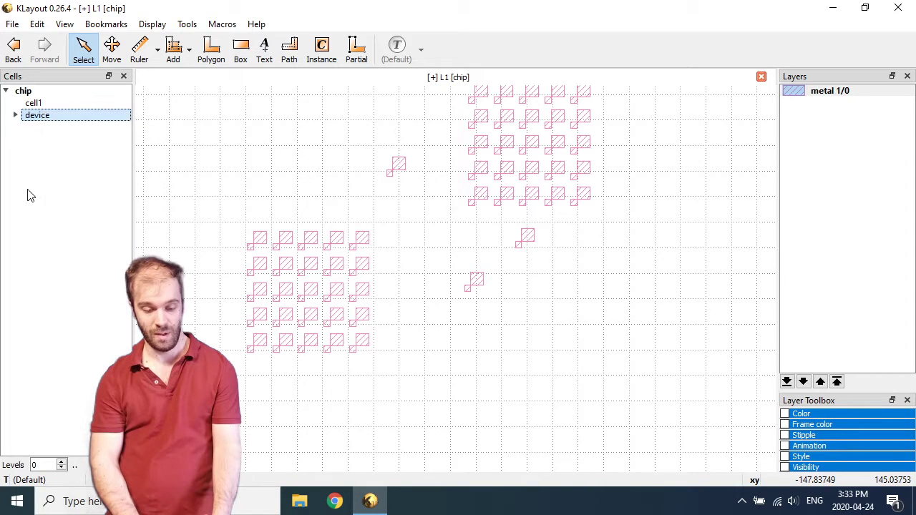
pyautogui.click(15, 116)
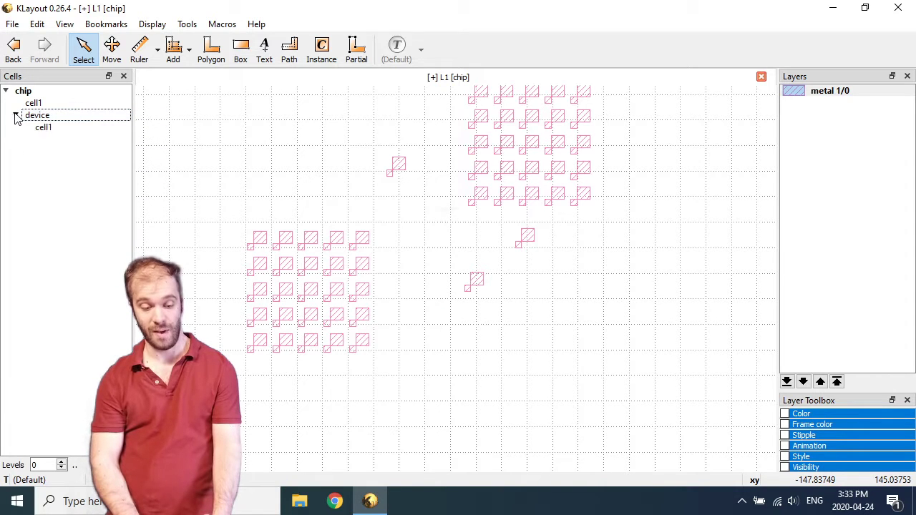
# Draw a large rectangle beside the cell1 array inside the device cell.
pyautogui.rightClick(51, 115)
pyautogui.click(109, 329)
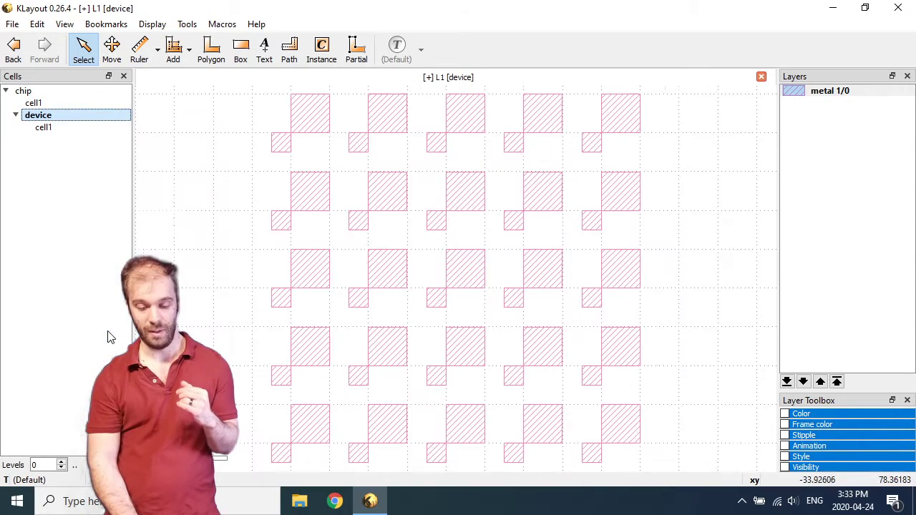
pyautogui.scroll(-2, 376, 265)
pyautogui.scroll(-3, 231, 180)
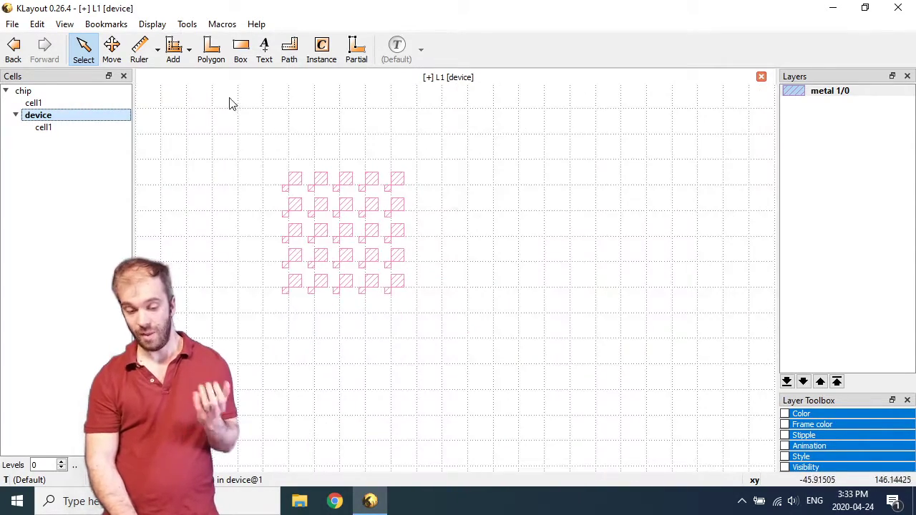
pyautogui.click(242, 50)
pyautogui.click(426, 192)
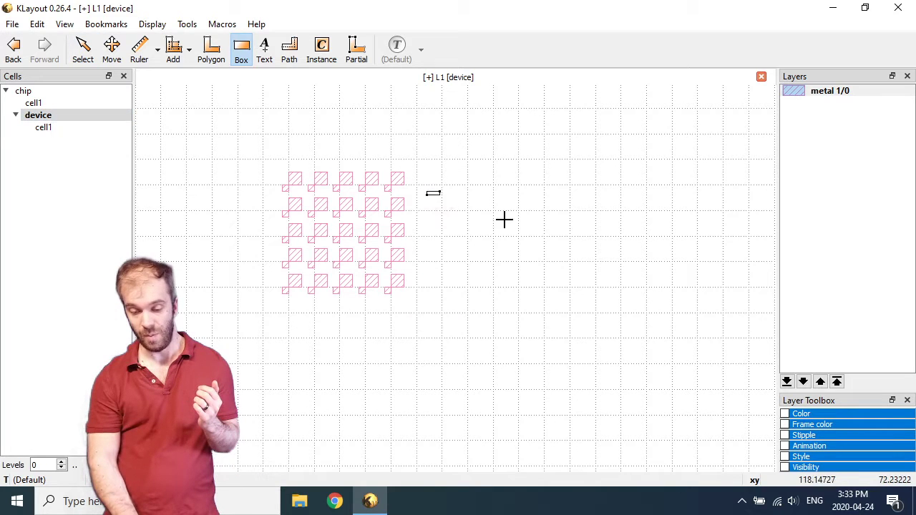
pyautogui.click(544, 242)
# Show chip as the top cell again.
pyautogui.click(22, 91)
pyautogui.rightClick(21, 91)
pyautogui.click(91, 309)
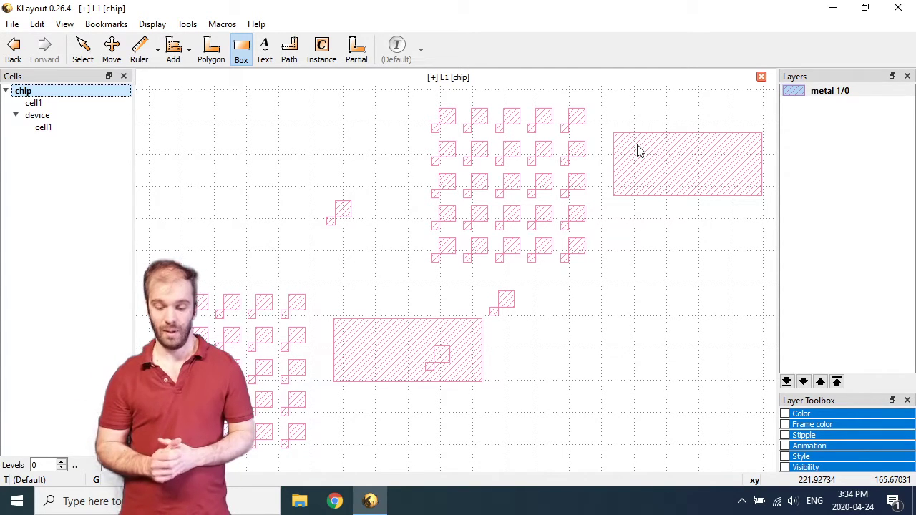
pyautogui.press('0')
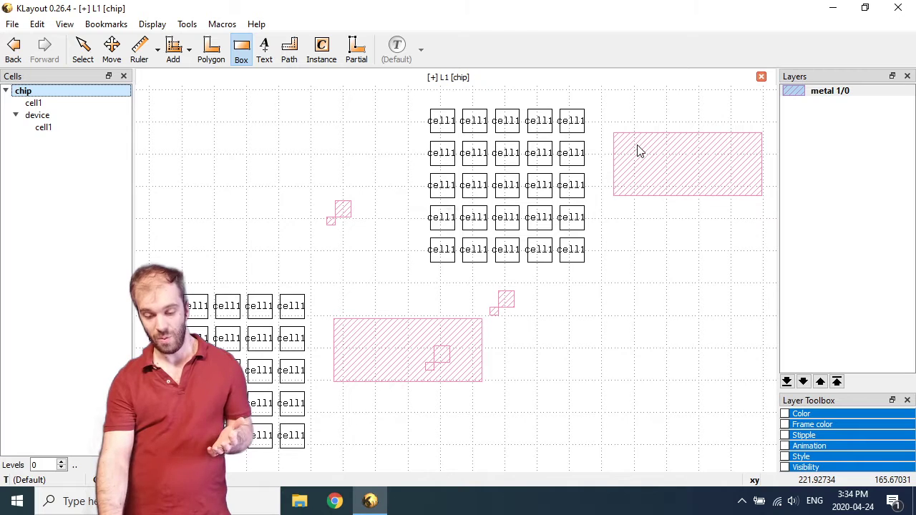
pyautogui.press('-')
pyautogui.press('+')
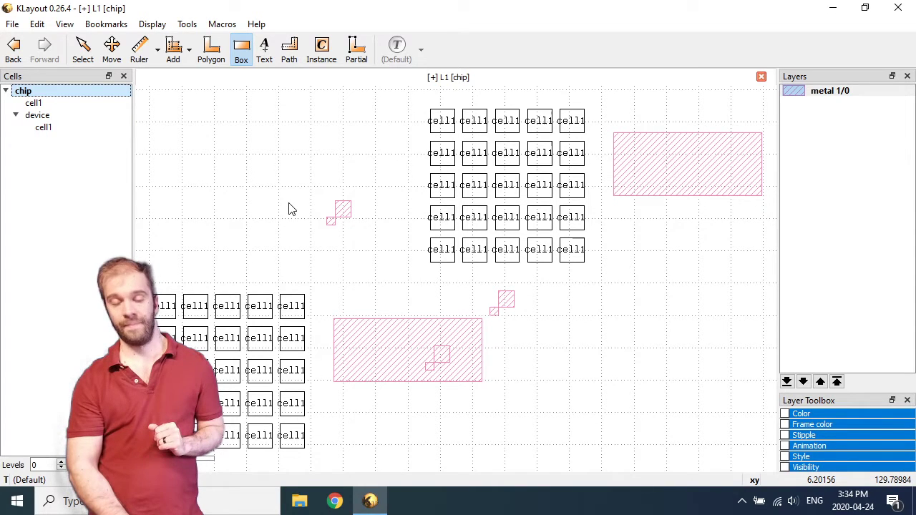
pyautogui.press('*')
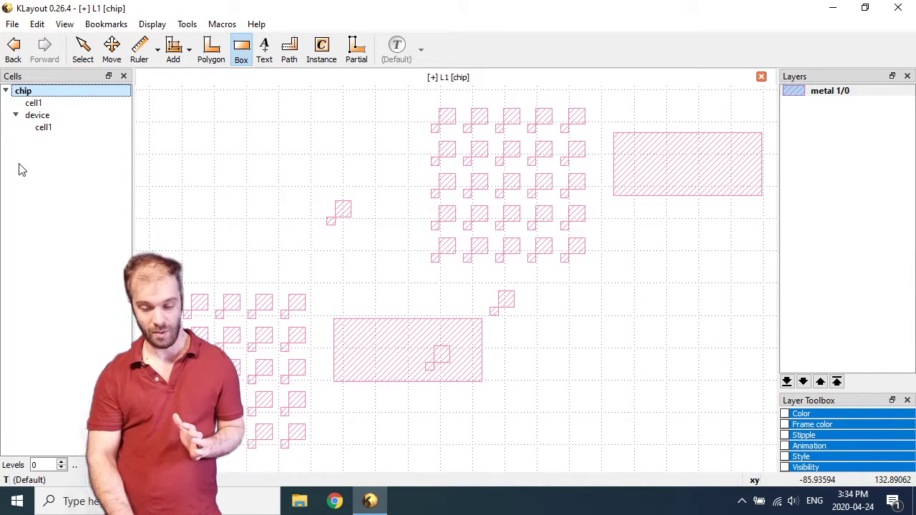
# Create a new cell named sample from the Cells panel.
pyautogui.rightClick(23, 211)
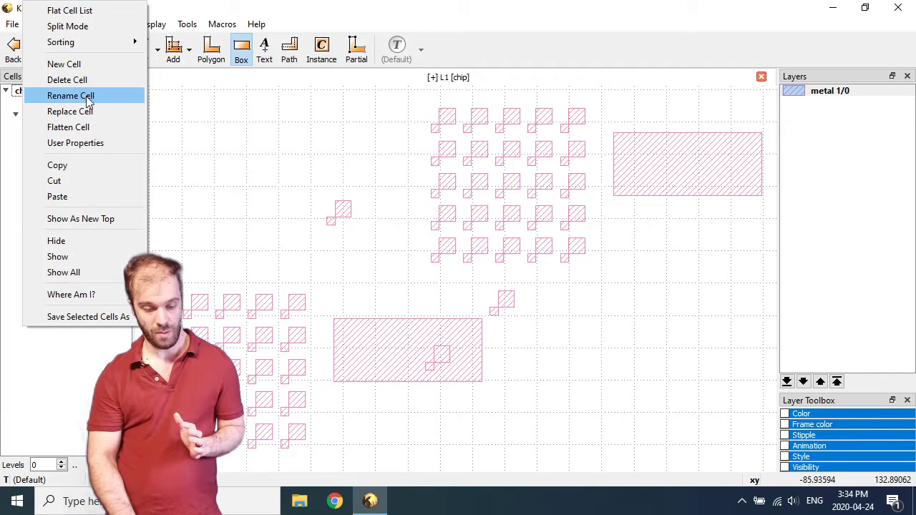
pyautogui.click(86, 63)
pyautogui.doubleClick(441, 223)
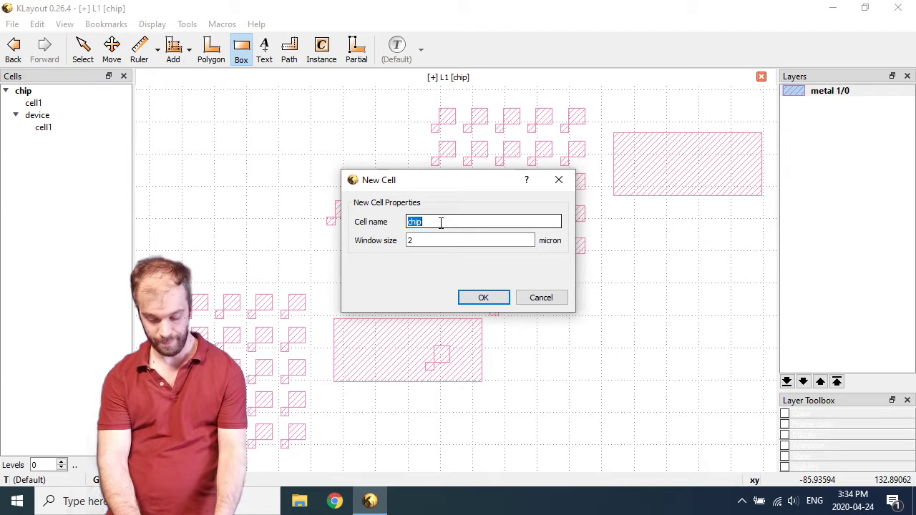
pyautogui.press('Return')
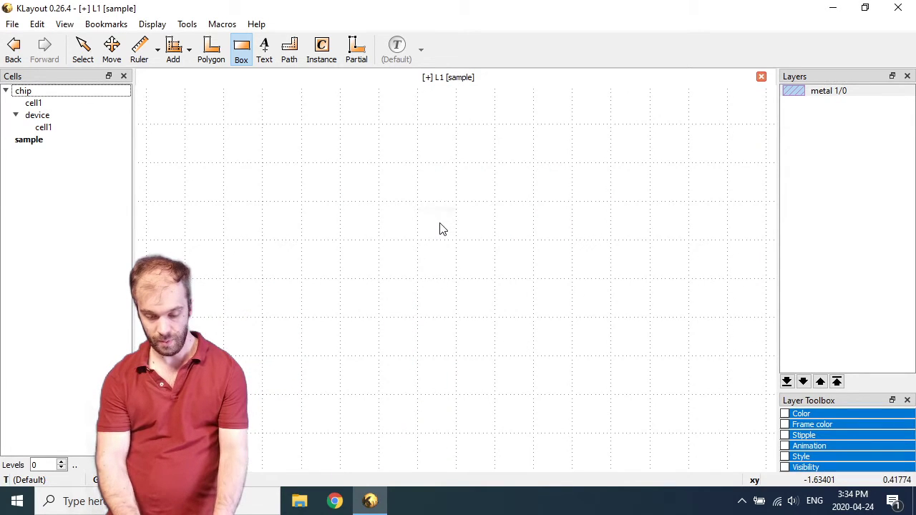
# Place a 3×3 array of cell1 instances into the sample cell.
pyautogui.click(322, 50)
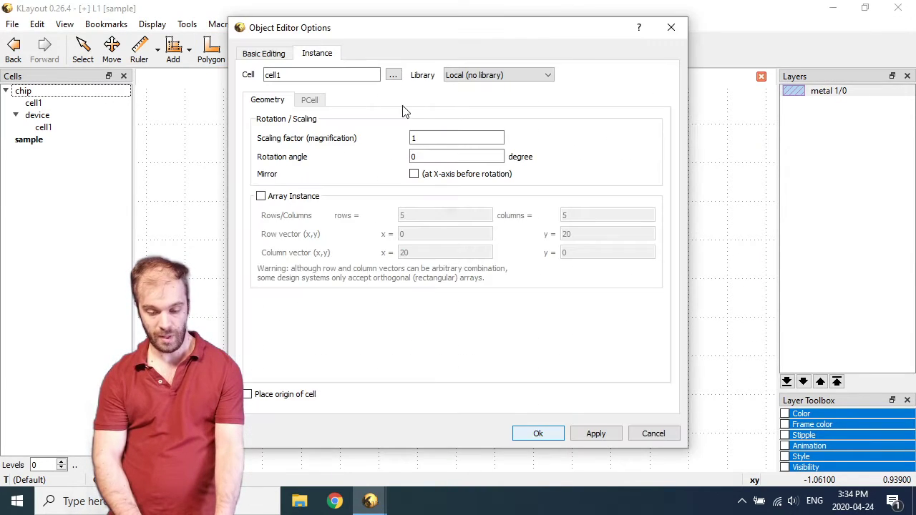
pyautogui.click(393, 75)
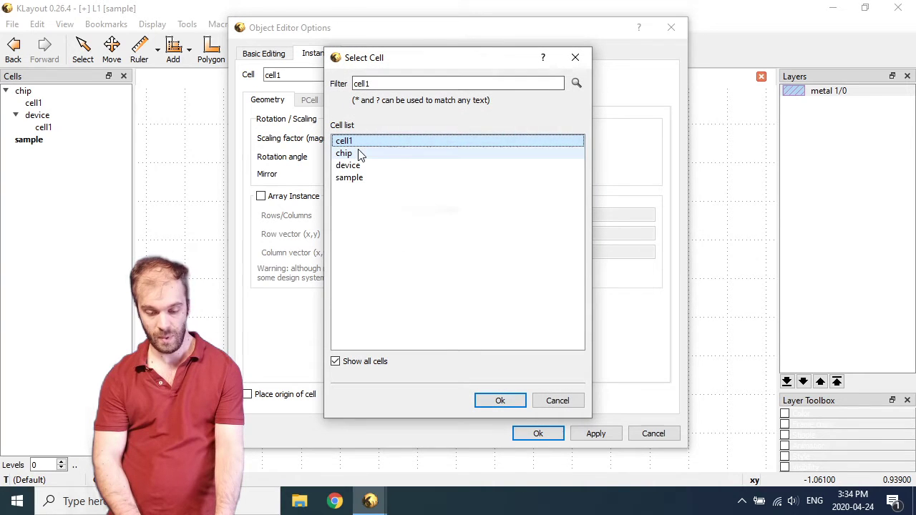
pyautogui.click(498, 401)
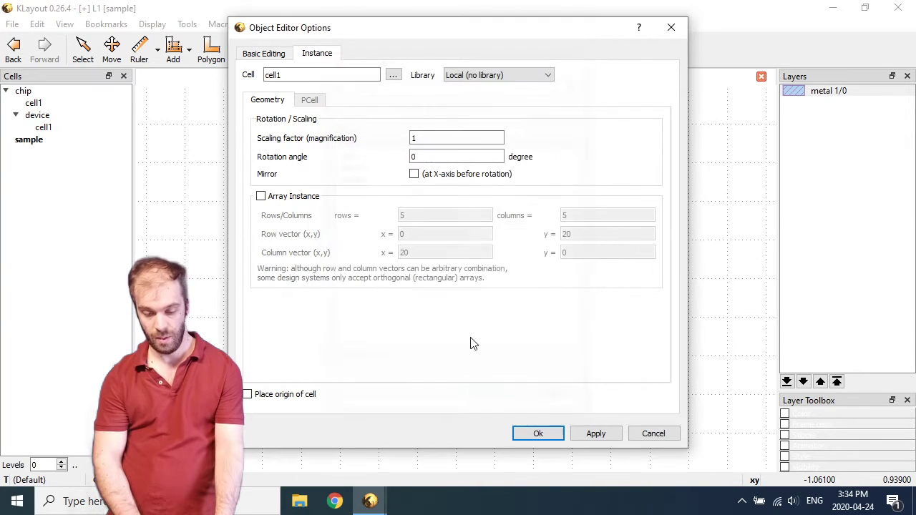
pyautogui.click(298, 198)
pyautogui.doubleClick(403, 216)
pyautogui.write('3')
pyautogui.press('Tab')
pyautogui.write('3')
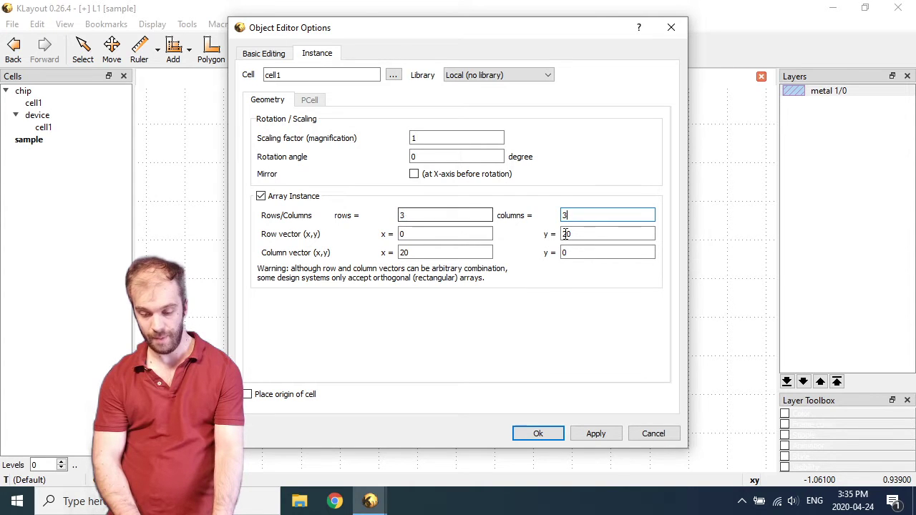
pyautogui.click(535, 433)
pyautogui.scroll(-3, 351, 312)
pyautogui.scroll(2, 350, 313)
pyautogui.click(351, 313)
# Stop placing instances and select the placed 3×3 cell1 array.
pyautogui.press('Escape')
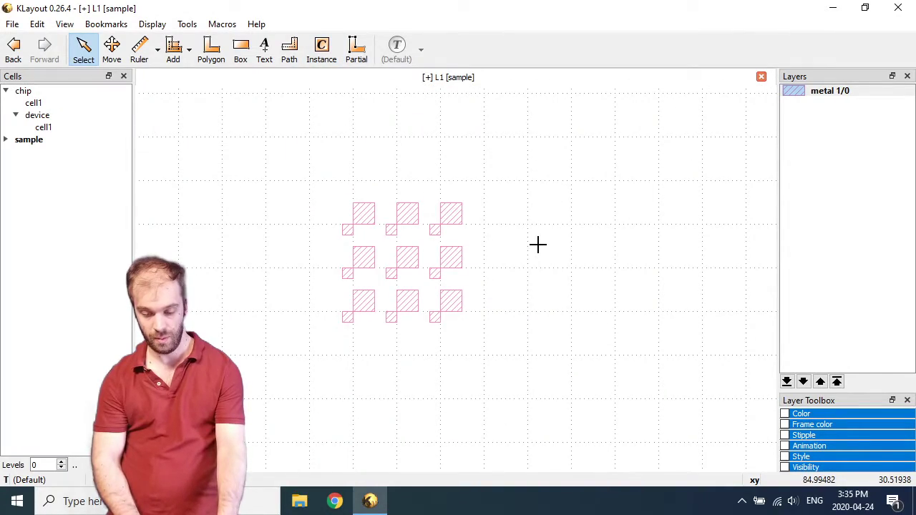
pyautogui.scroll(2, 365, 288)
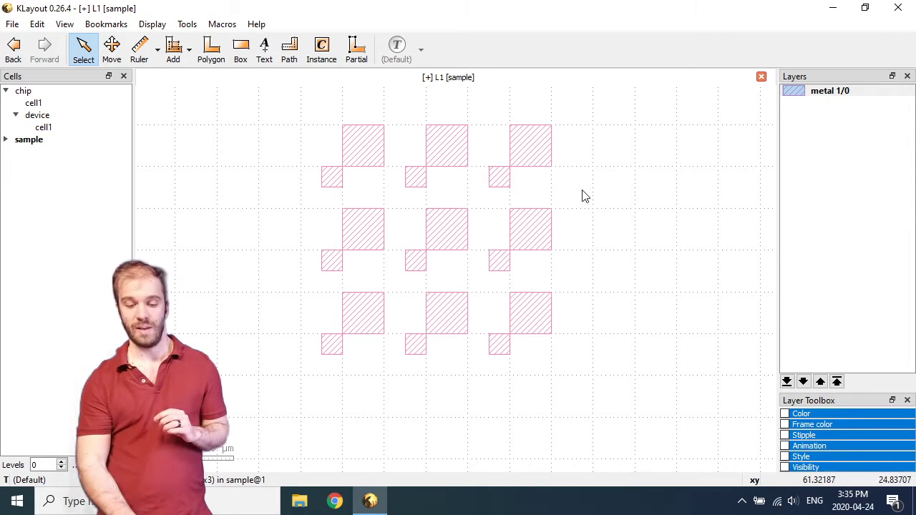
pyautogui.click(533, 155)
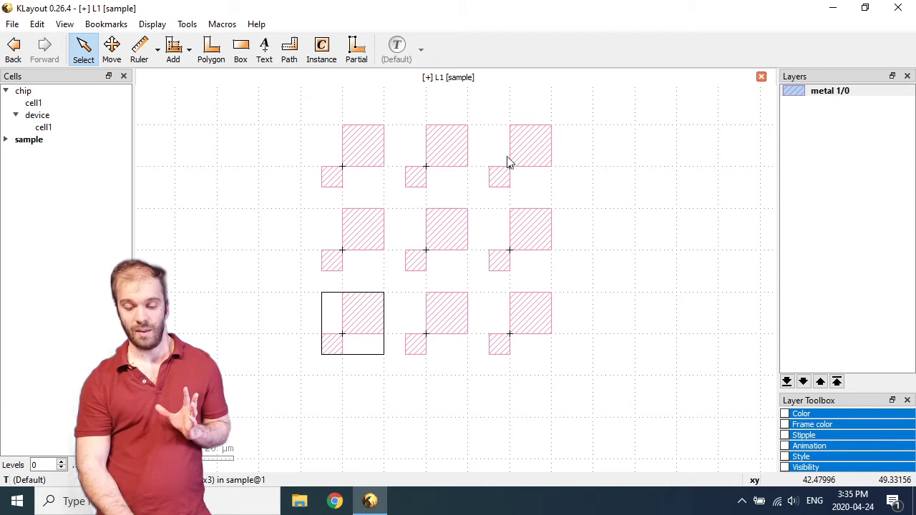
pyautogui.press('Escape')
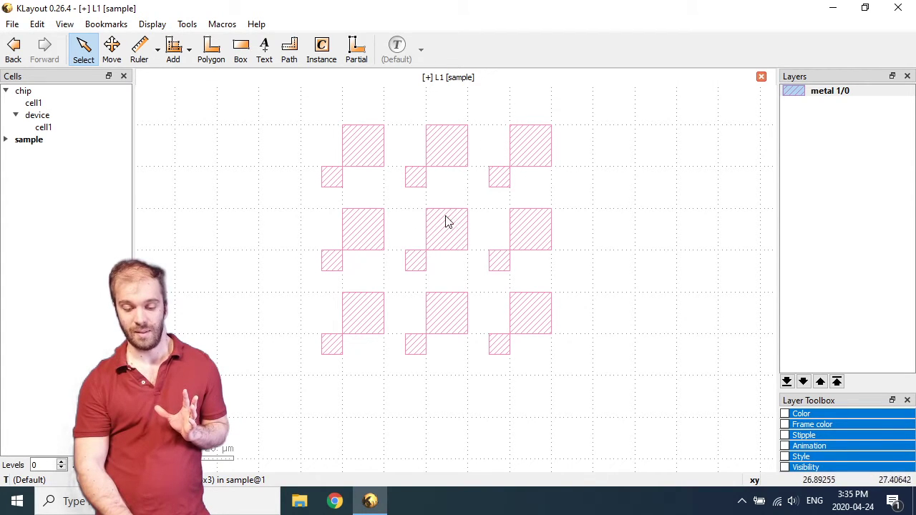
pyautogui.hotkey('ctrl', 'z')
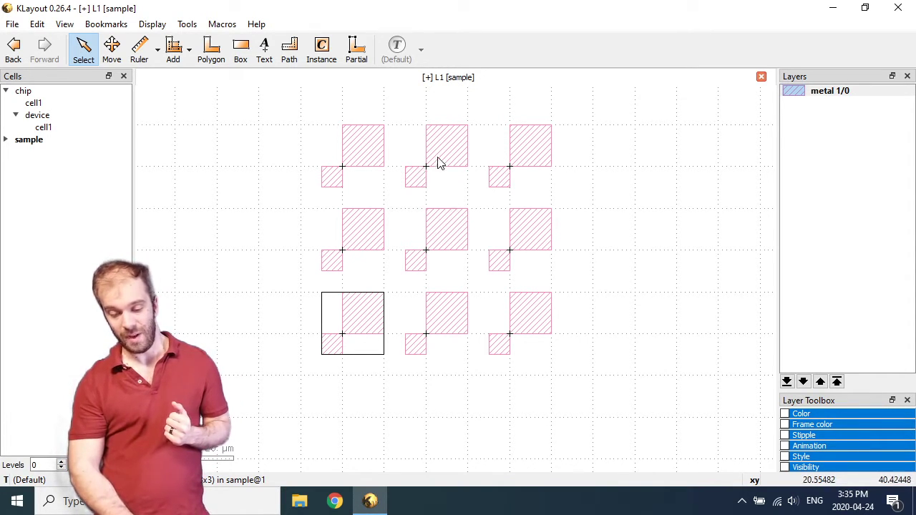
# Show only top-level cell frames, then undo and redo the array creation to verify it.
pyautogui.press('0')
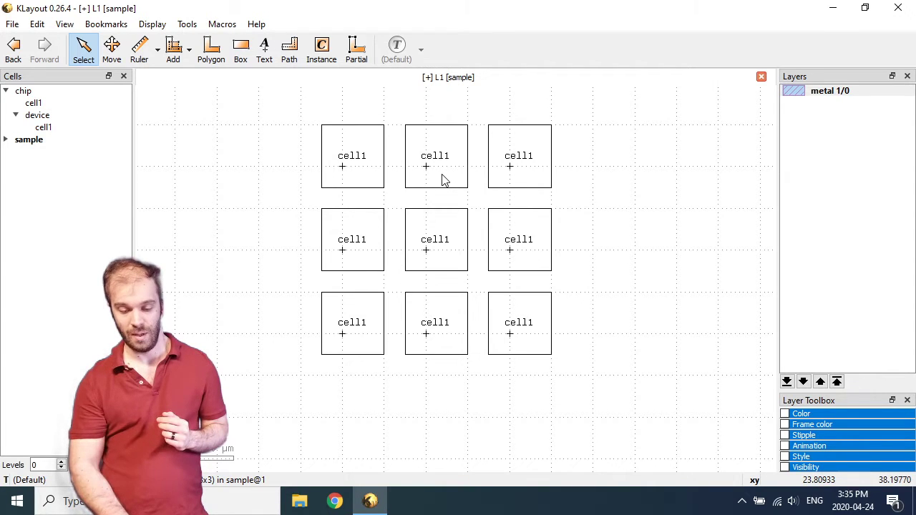
pyautogui.hotkey('ctrl', 'z')
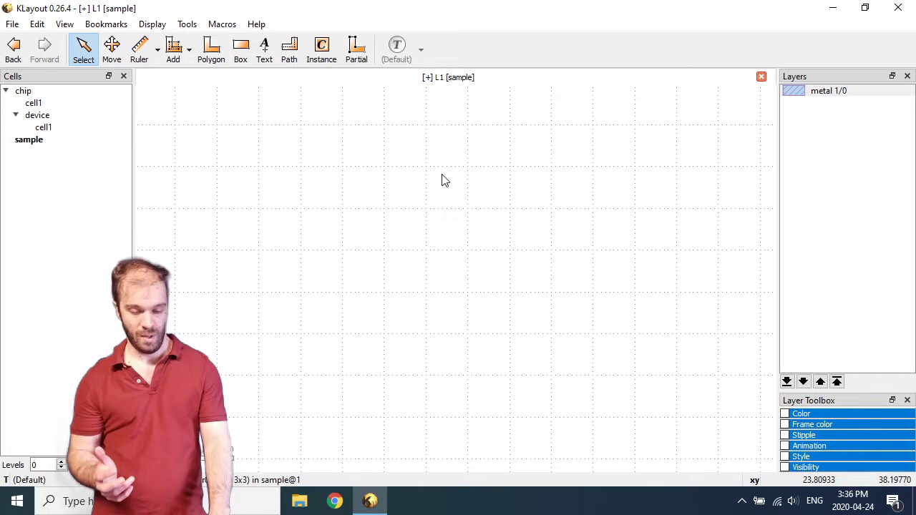
pyautogui.hotkey('ctrl', 'y')
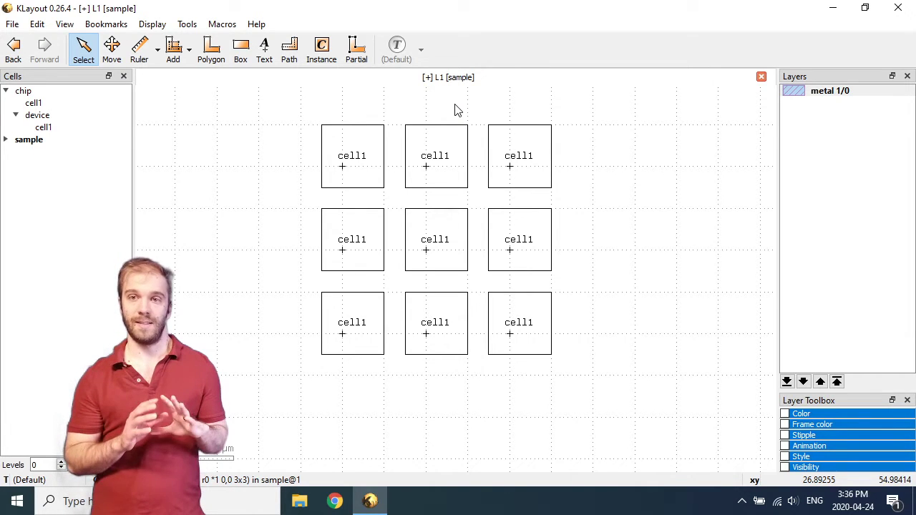
pyautogui.doubleClick(511, 139)
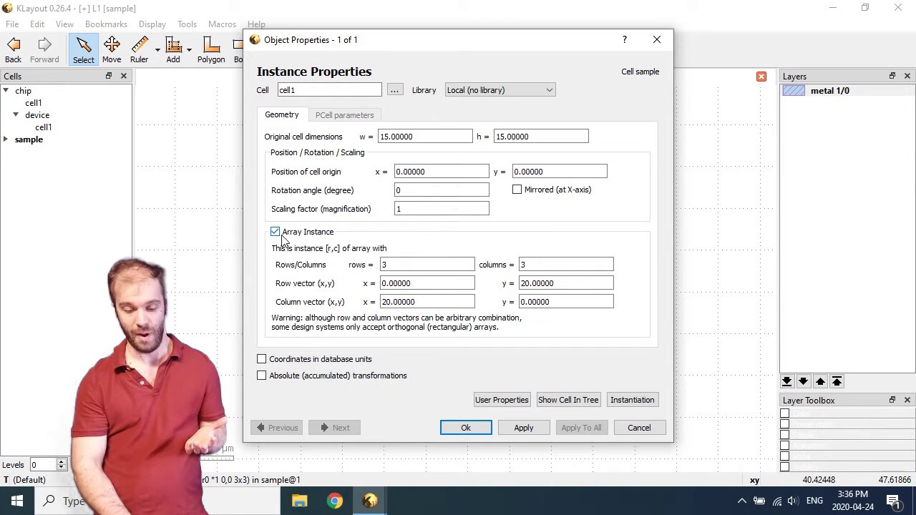
pyautogui.click(466, 428)
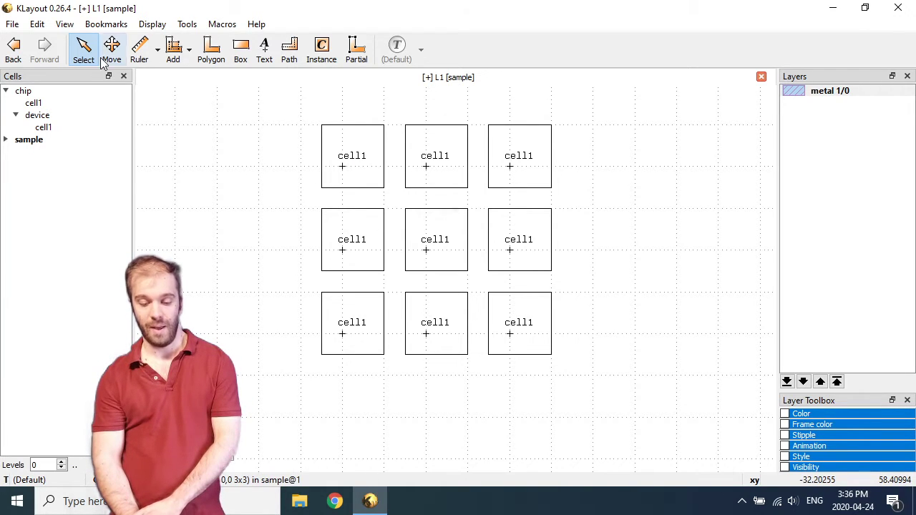
# Resolve the selected 3×3 array into nine individual cell1 instances via Edit > Selection.
pyautogui.click(36, 24)
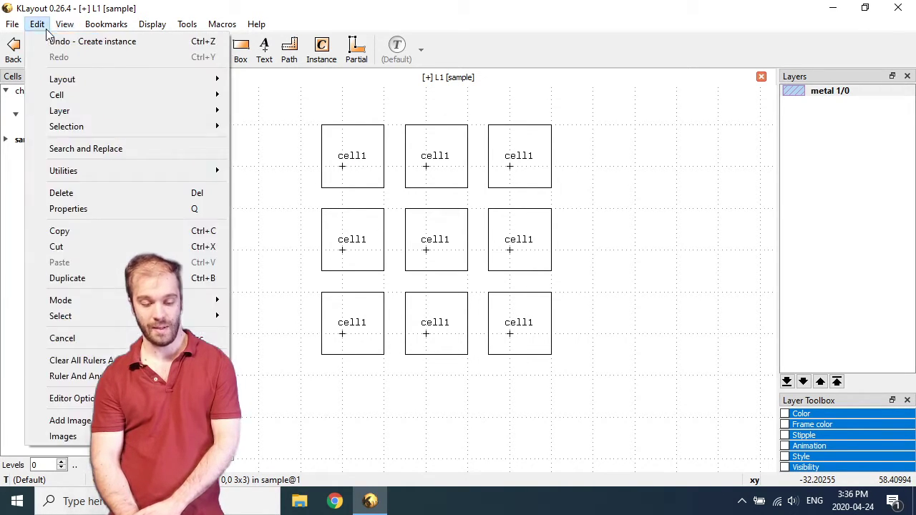
pyautogui.moveTo(73, 126)
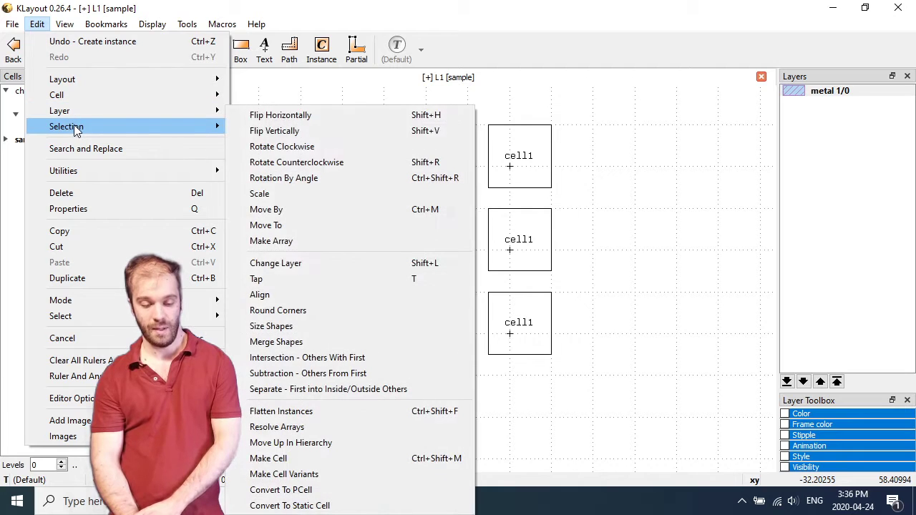
pyautogui.click(324, 428)
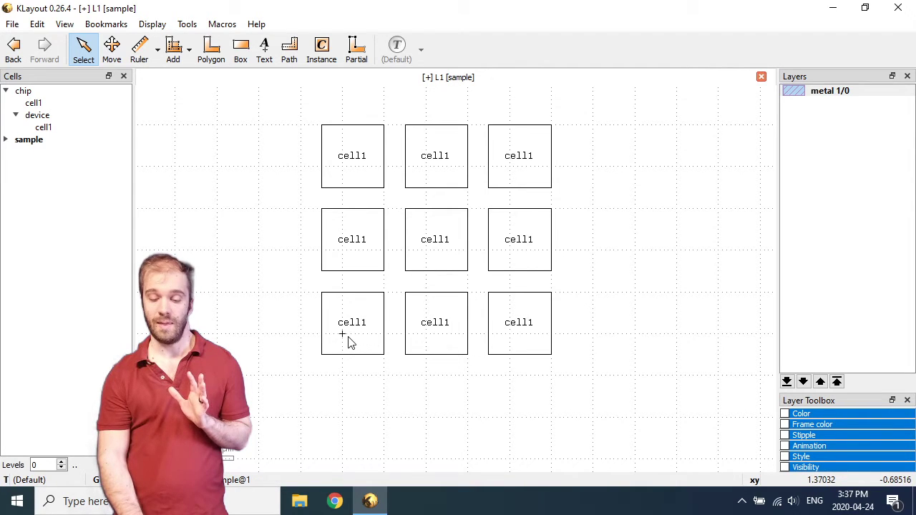
# Confirm the instance is no longer an array, then delete the bottom-middle cell1 instance.
pyautogui.doubleClick(460, 308)
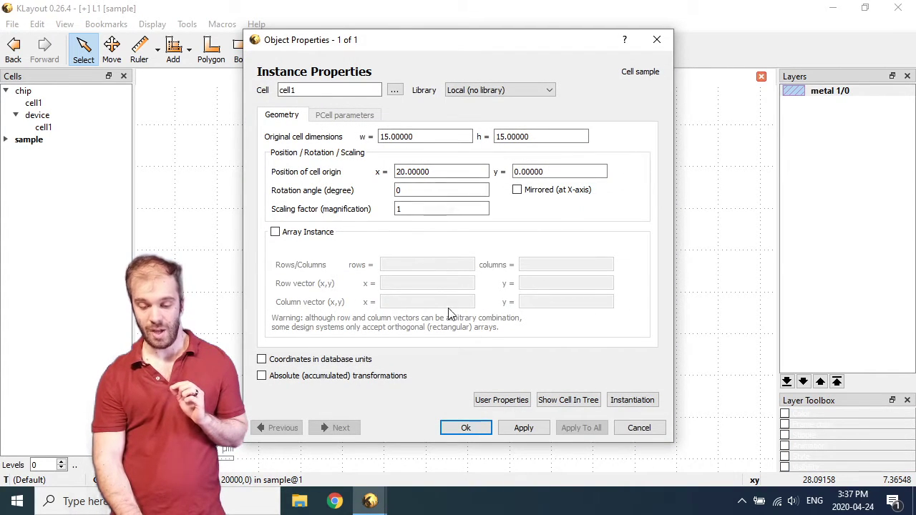
pyautogui.click(464, 428)
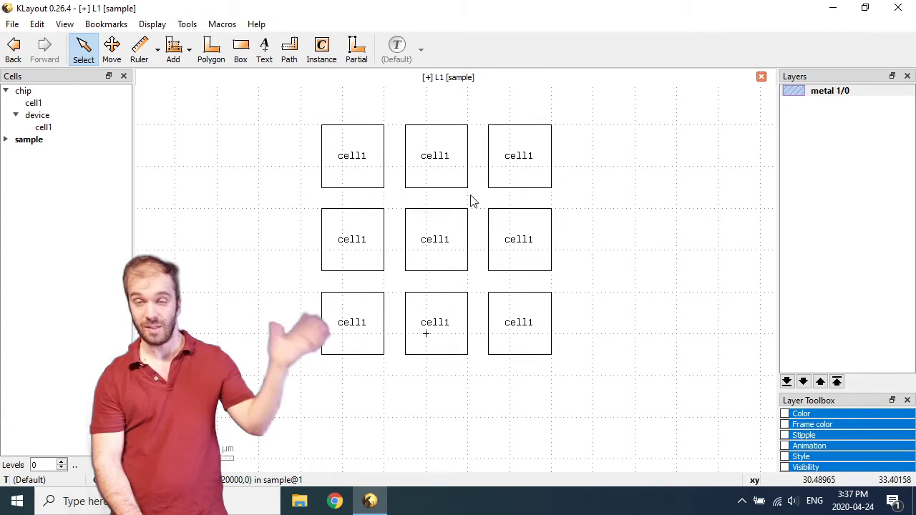
pyautogui.click(440, 338)
pyautogui.press('Delete')
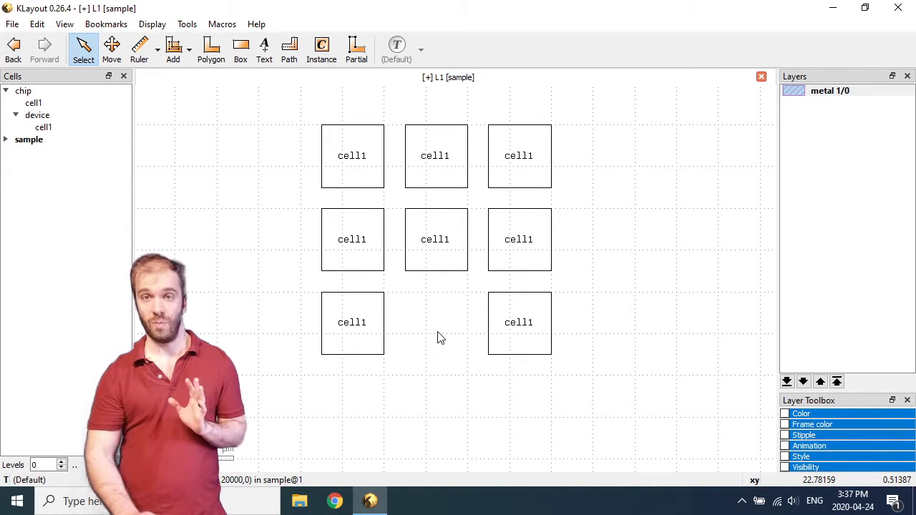
# Delete the middle-left, top-middle and middle-right cell1 instances together.
pyautogui.click(363, 234)
pyautogui.keyDown('shift'); pyautogui.click(418, 183); pyautogui.keyUp('shift')
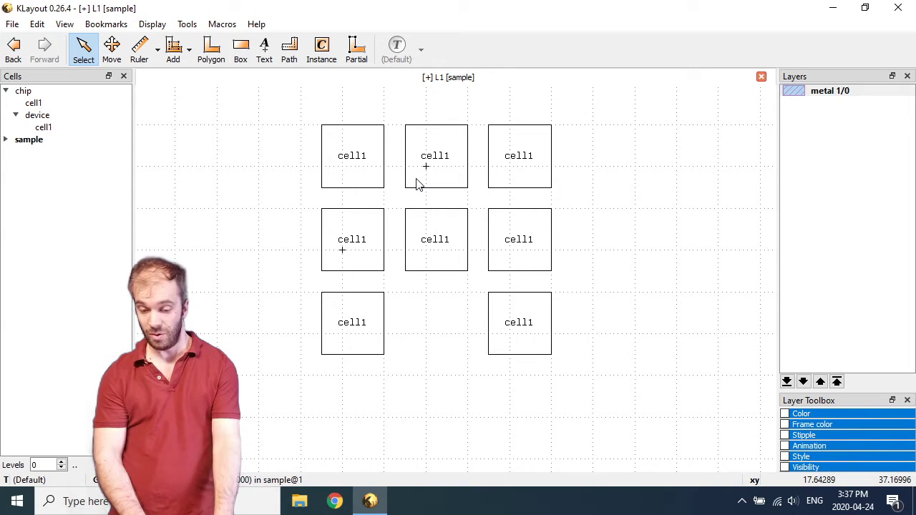
pyautogui.keyDown('shift'); pyautogui.click(526, 232); pyautogui.keyUp('shift')
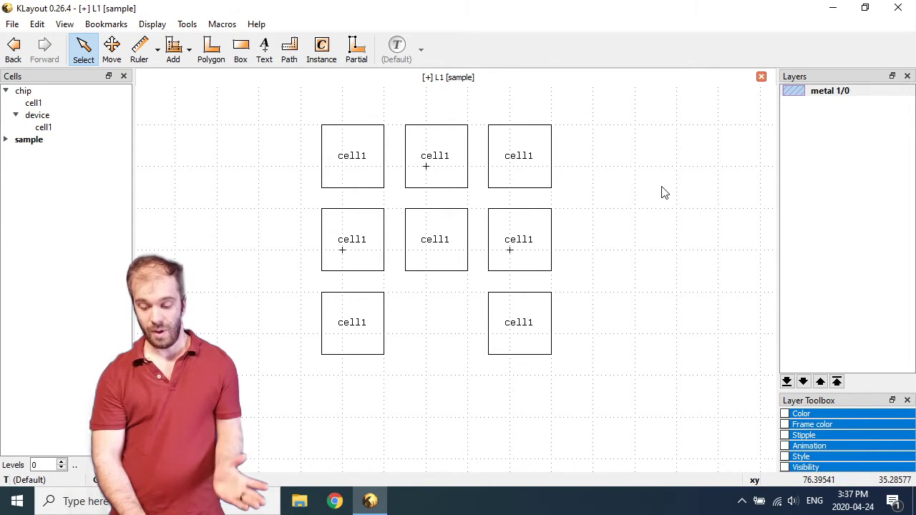
pyautogui.press('Delete')
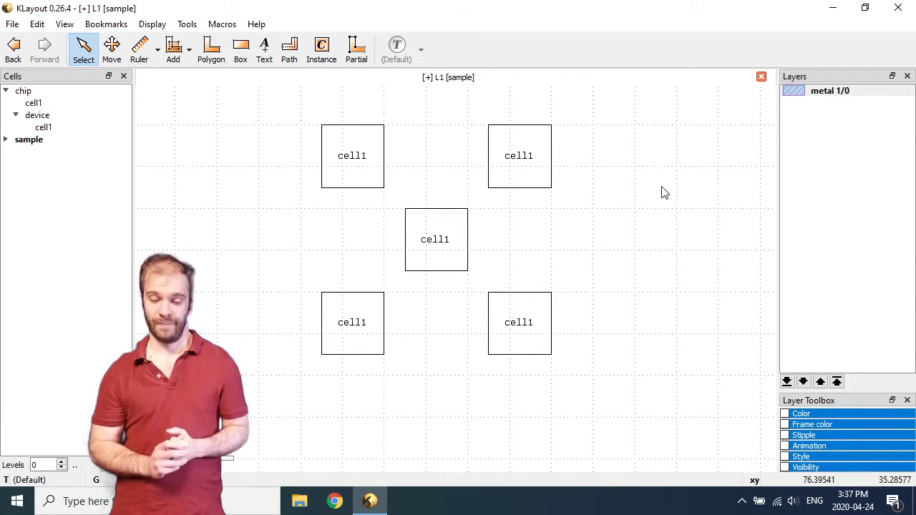
# Show all hierarchy levels so the five cell1 instances display their hatched metal squares.
pyautogui.press('*')
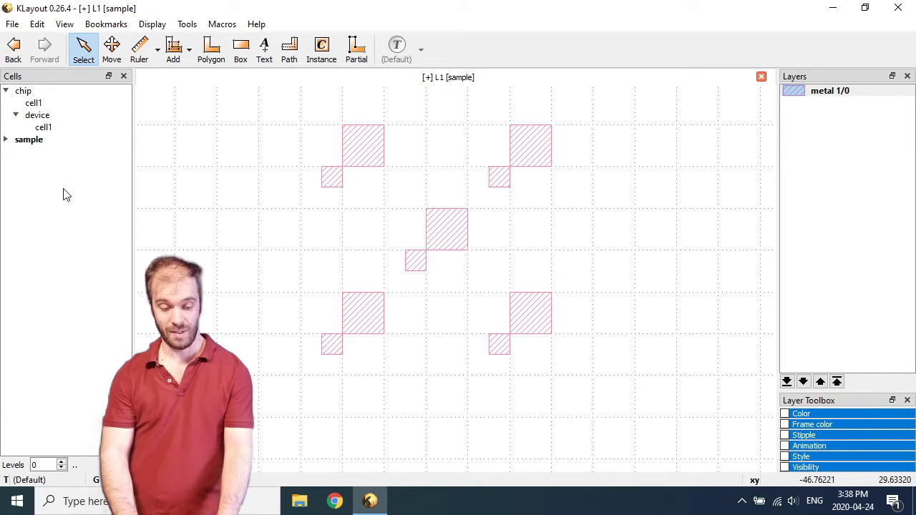
# Create a new cell named sub_hex.
pyautogui.rightClick(20, 191)
pyautogui.click(72, 252)
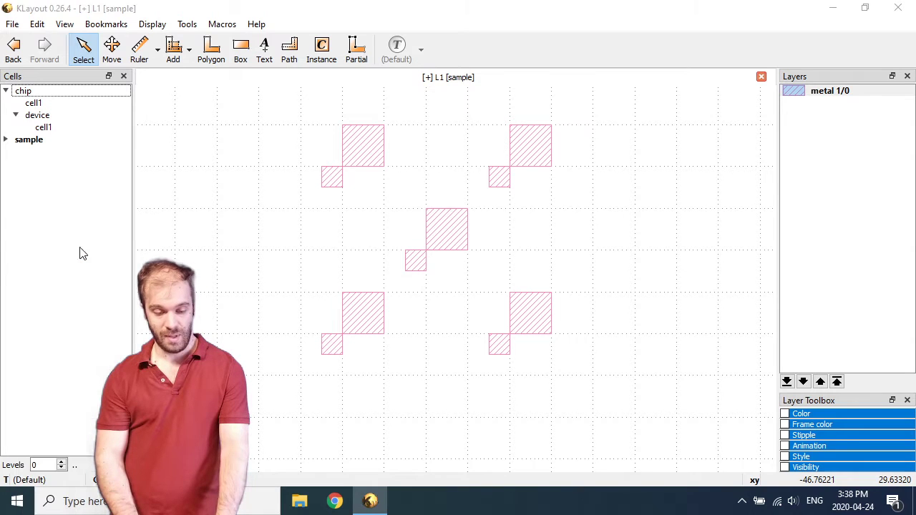
pyautogui.doubleClick(445, 221)
pyautogui.write('sub_hex')
pyautogui.press('Return')
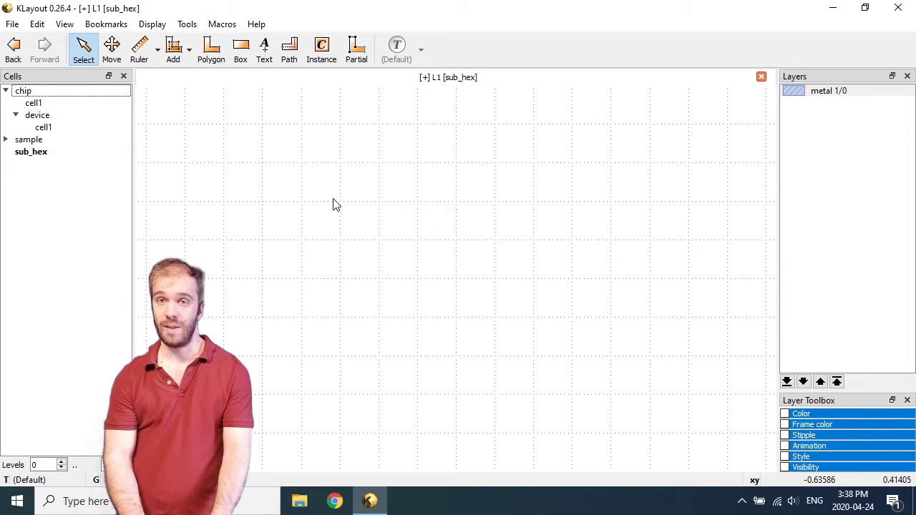
# Set the cell1 instance array to 2 rows and 1 column, with column vector x 0.
pyautogui.click(322, 49)
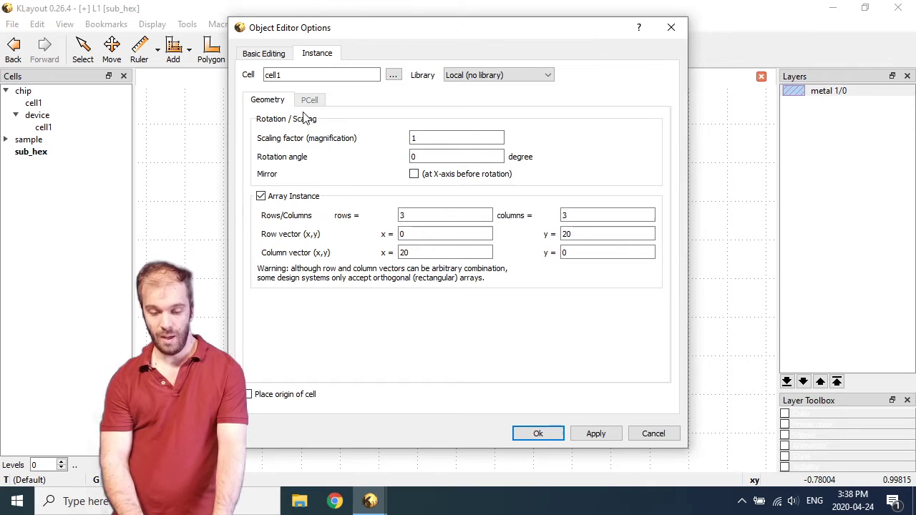
pyautogui.doubleClick(425, 214)
pyautogui.write('2')
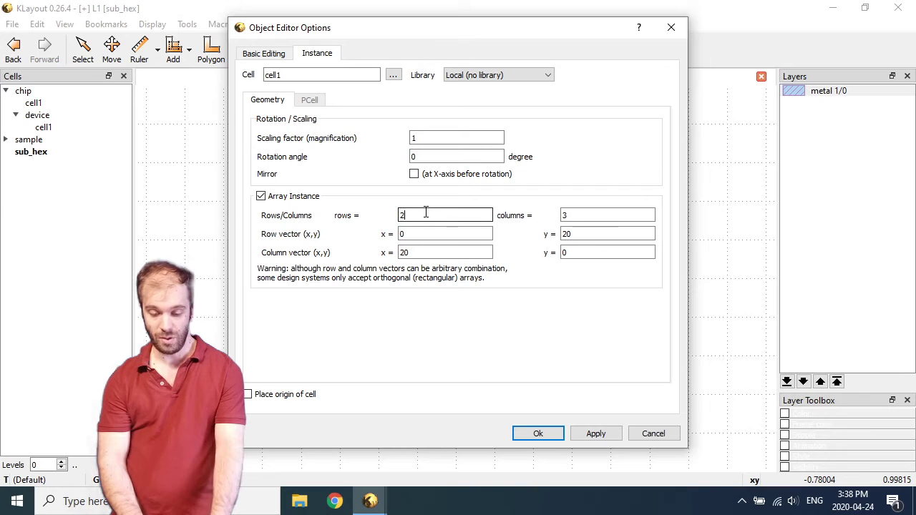
pyautogui.doubleClick(614, 220)
pyautogui.write('1')
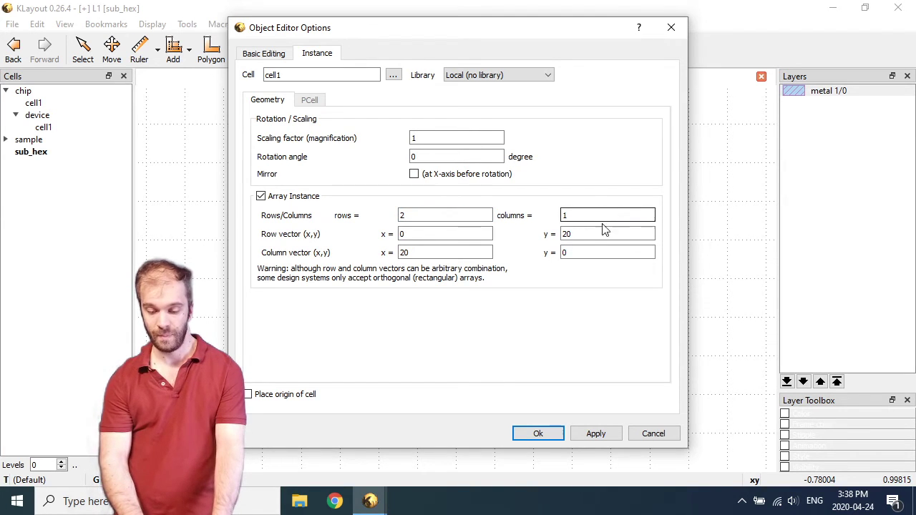
pyautogui.doubleClick(456, 253)
pyautogui.press('BackSpace')
pyautogui.write('0')
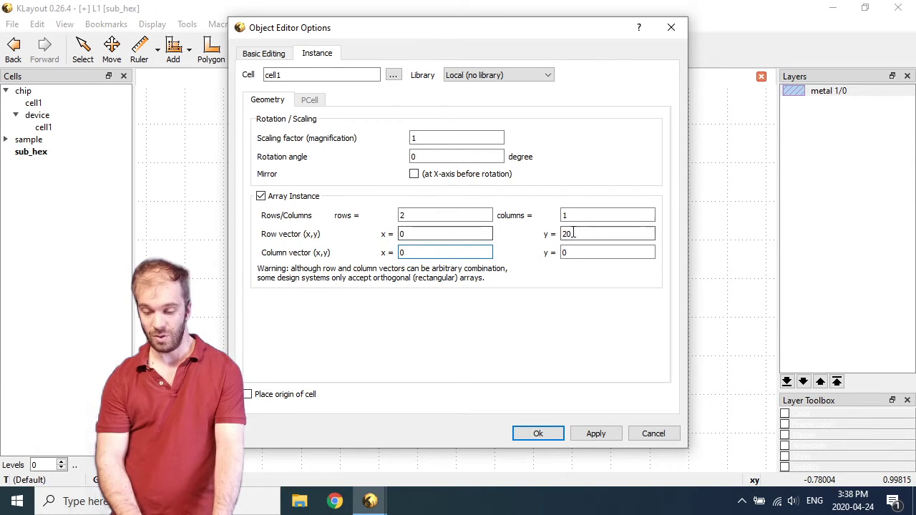
# Set the array row vector to (10, 10*sqrt(3)).
pyautogui.doubleClick(449, 234)
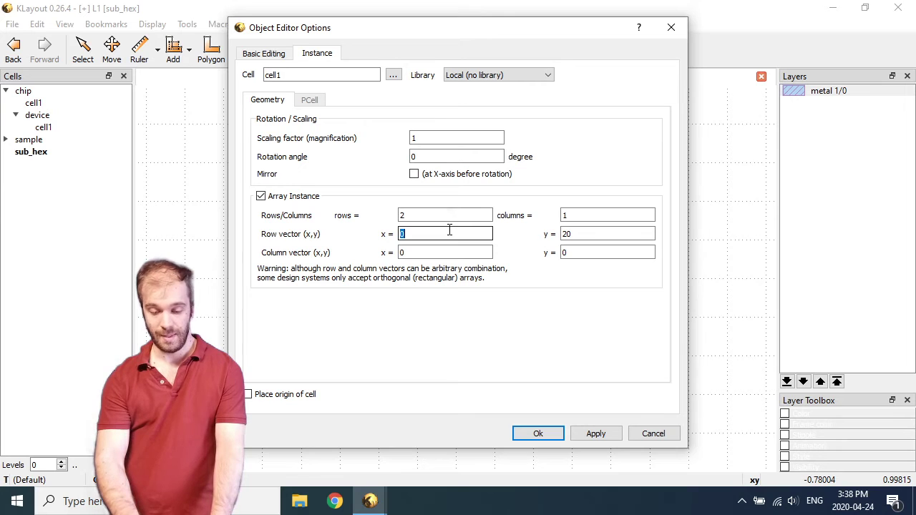
pyautogui.write('10')
pyautogui.doubleClick(589, 237)
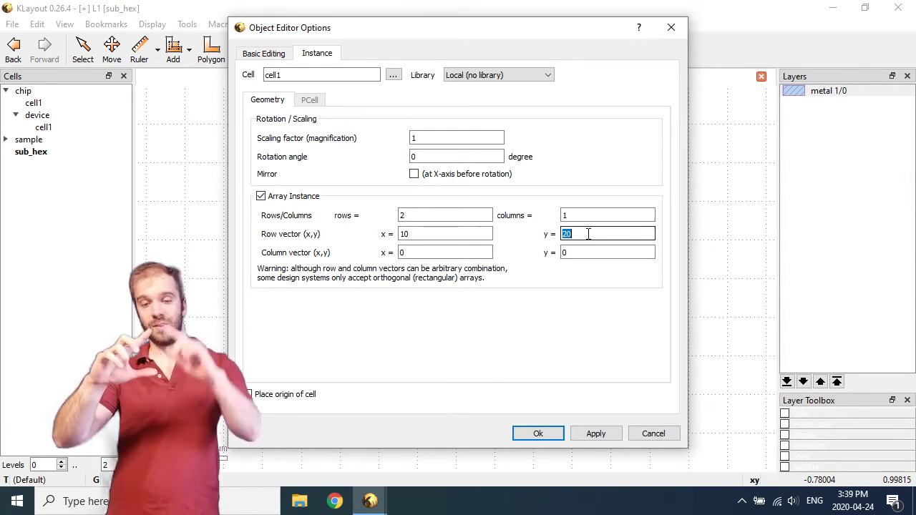
pyautogui.write('10')
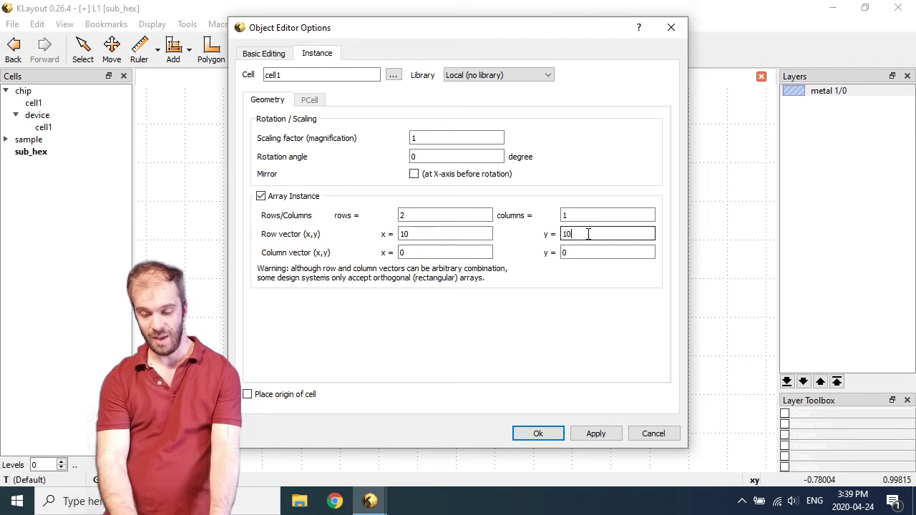
pyautogui.write('*')
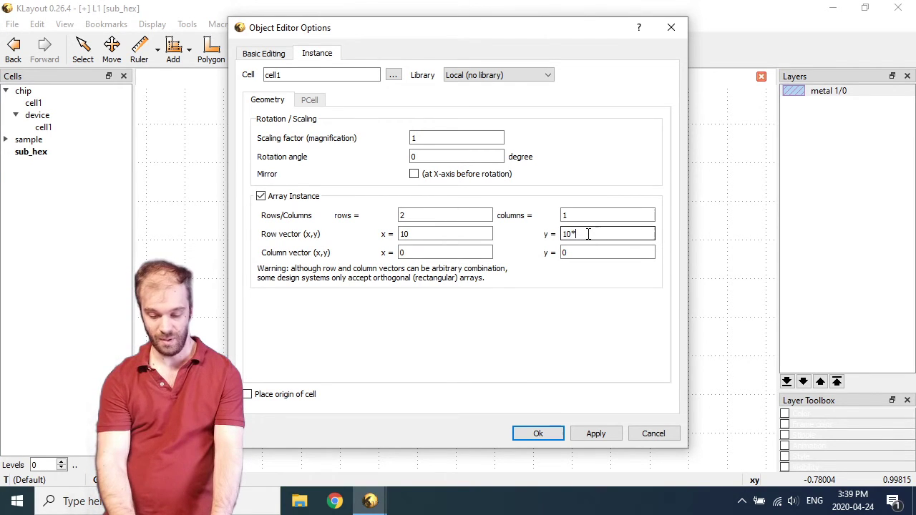
pyautogui.write('sqrt(3)')
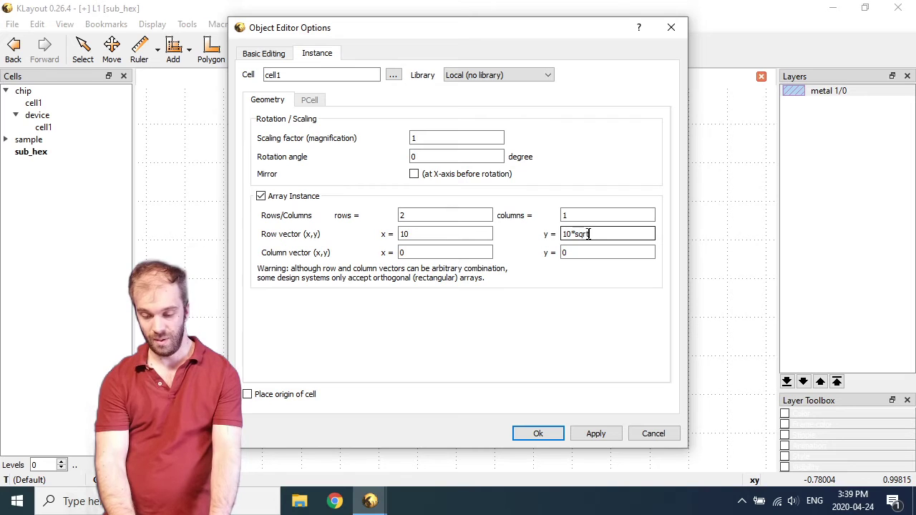
pyautogui.press('BackSpace')
pyautogui.press('BackSpace')
pyautogui.press('BackSpace')
pyautogui.write('(3)')
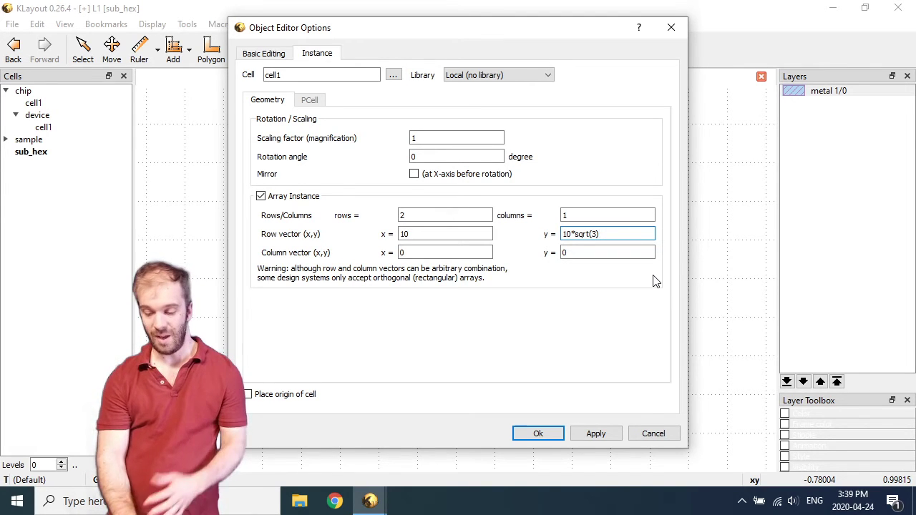
# Place the 2×1 cell1 array in sub_hex, its second copy offset by (10, 17.3205).
pyautogui.press('Return')
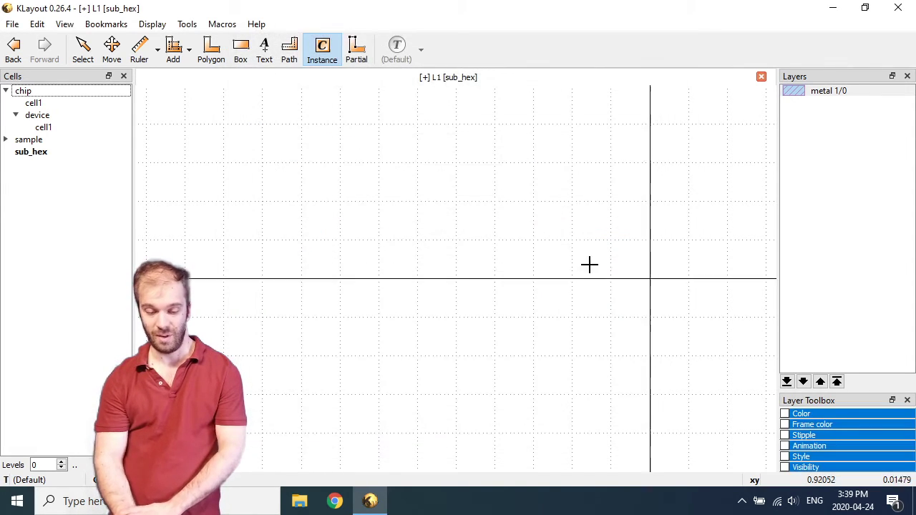
pyautogui.scroll(-5, 450, 262)
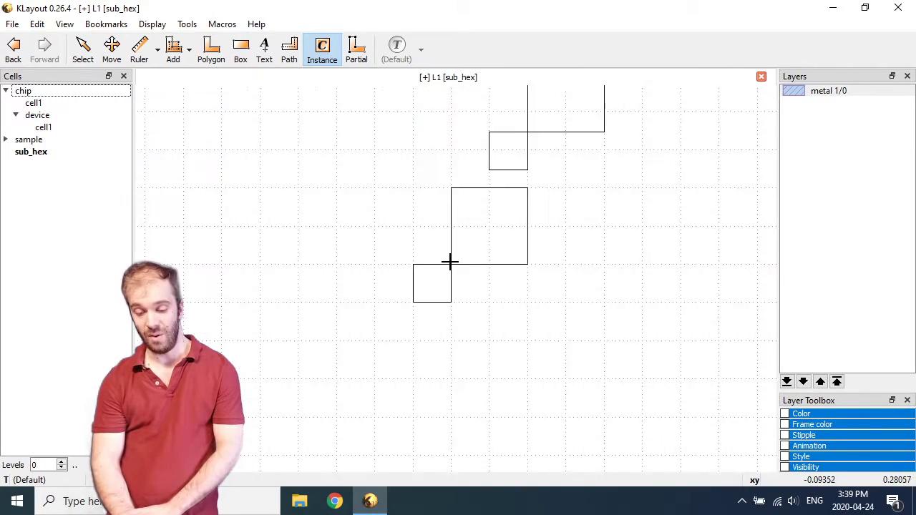
pyautogui.scroll(-2, 450, 262)
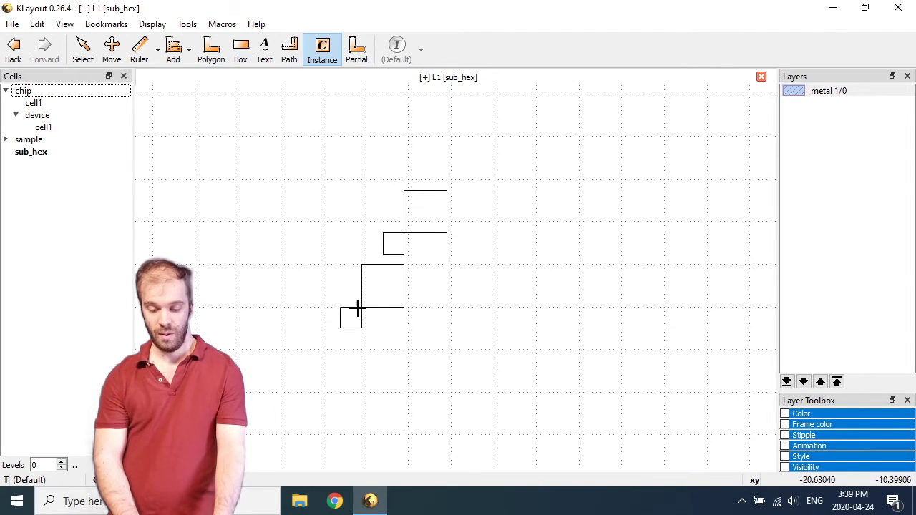
pyautogui.click(367, 310)
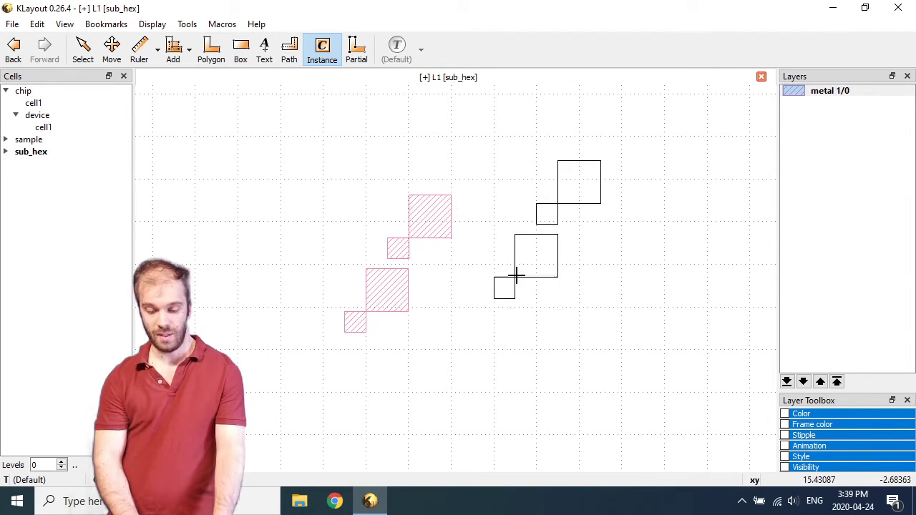
pyautogui.press('Escape')
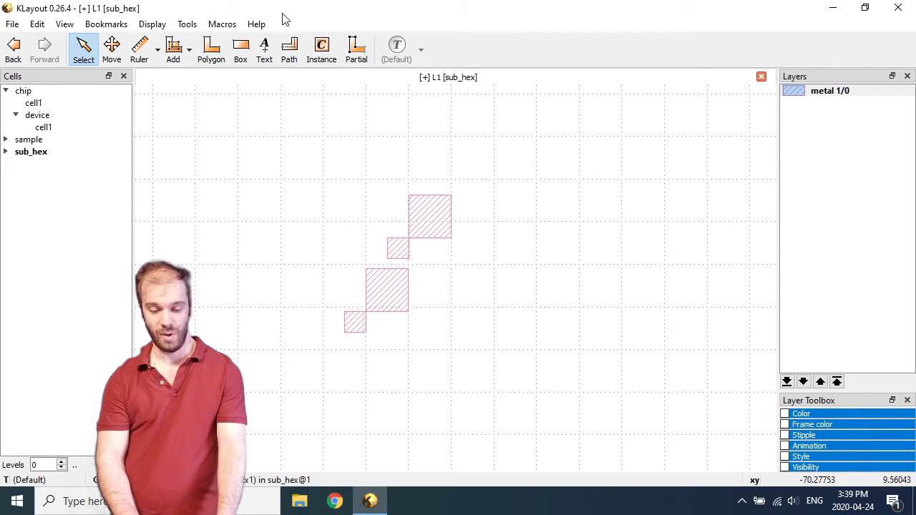
pyautogui.click(320, 50)
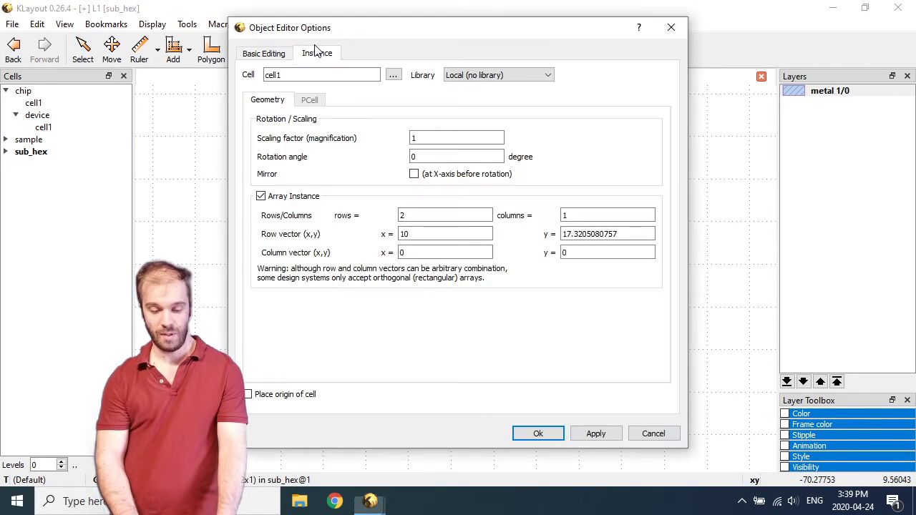
pyautogui.click(671, 27)
# Create a new cell named full_hex.
pyautogui.rightClick(19, 188)
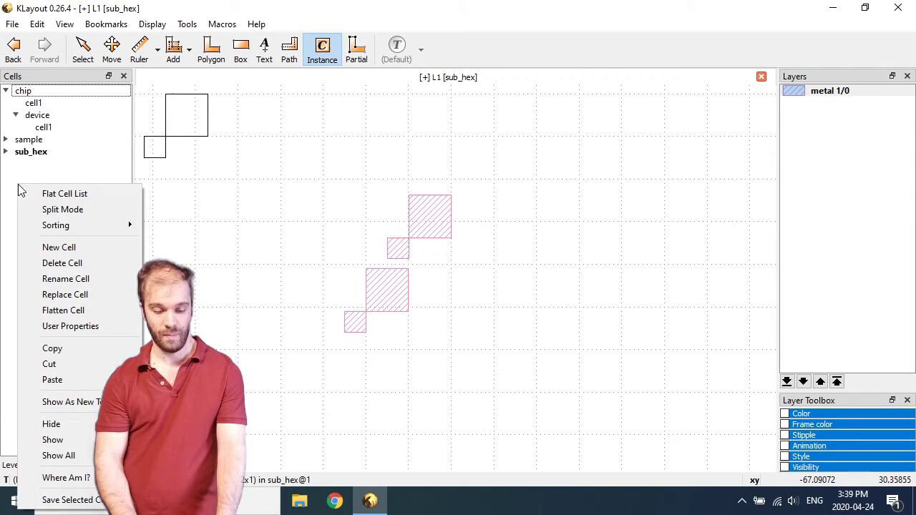
pyautogui.press('Escape')
pyautogui.press('Escape')
pyautogui.rightClick(23, 212)
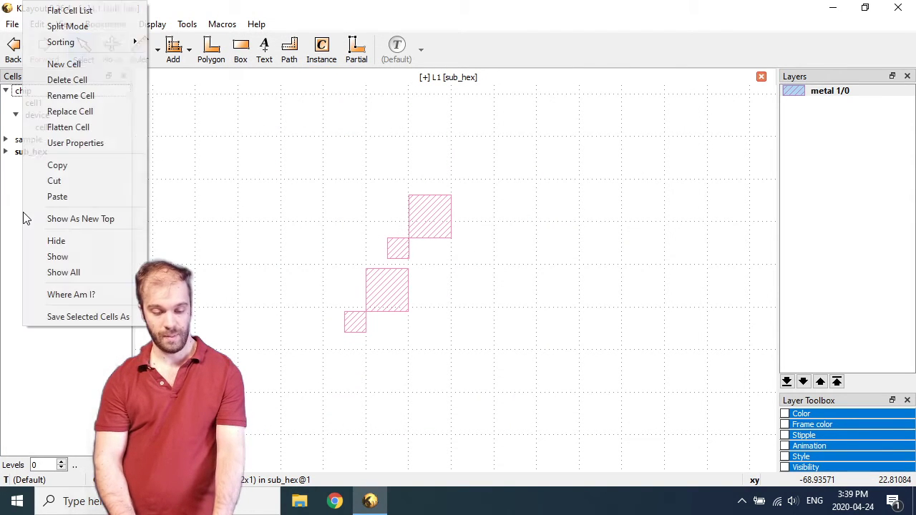
pyautogui.click(84, 63)
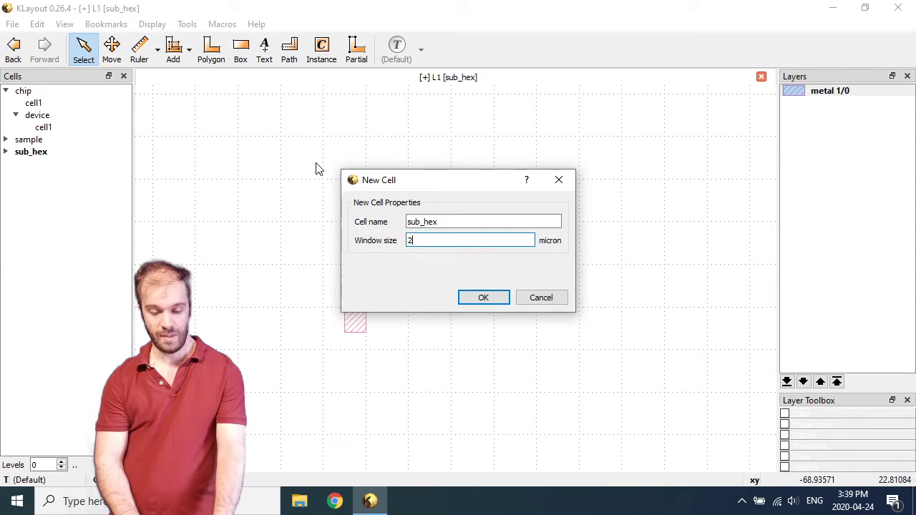
pyautogui.doubleClick(449, 221)
pyautogui.write('full')
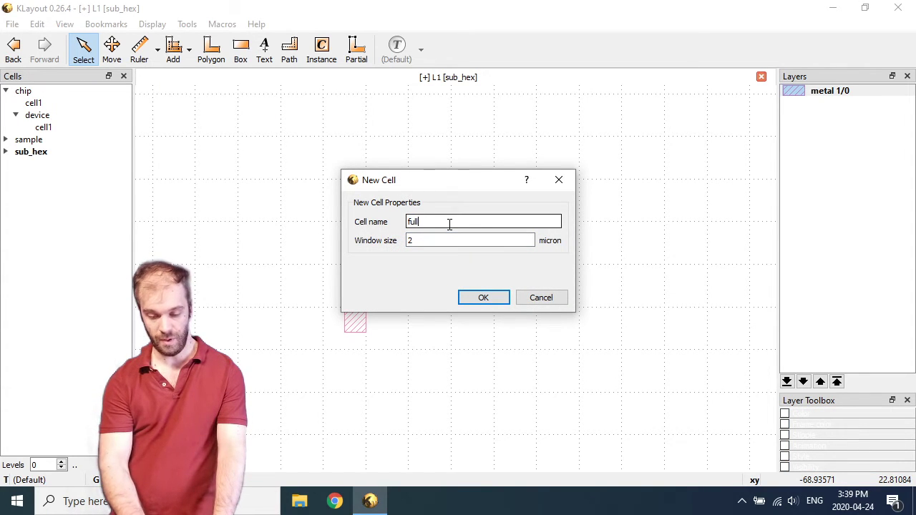
pyautogui.write('_hex')
pyautogui.press('Return')
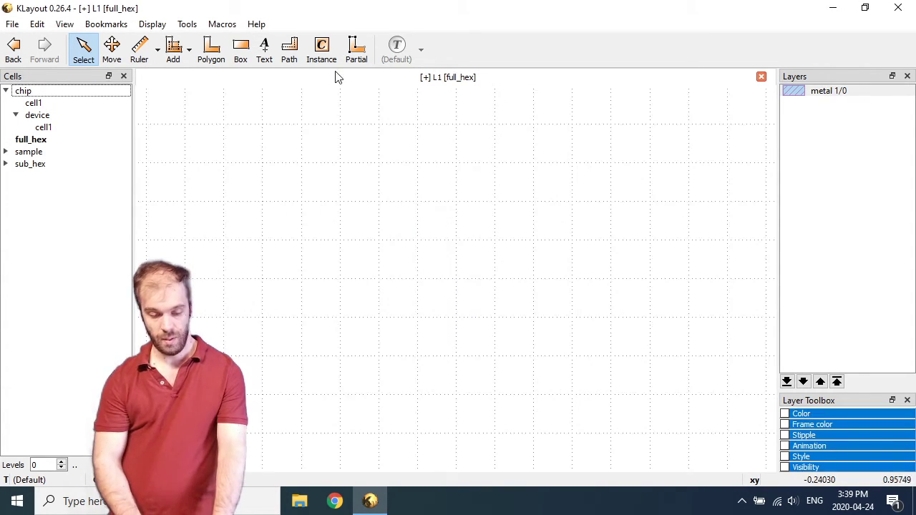
# Set up a 10×10 sub_hex instance array with row vector (0, sqrt(3)*20) and column x 20.
pyautogui.click(321, 47)
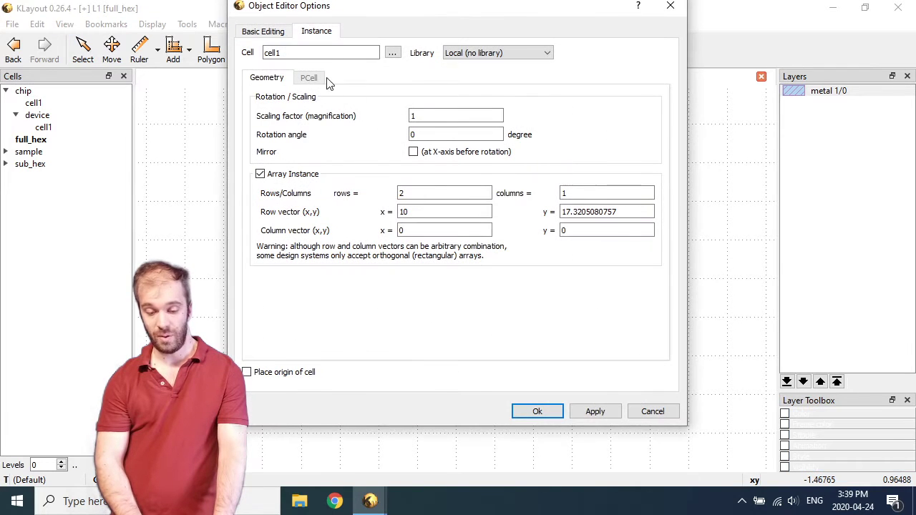
pyautogui.click(393, 54)
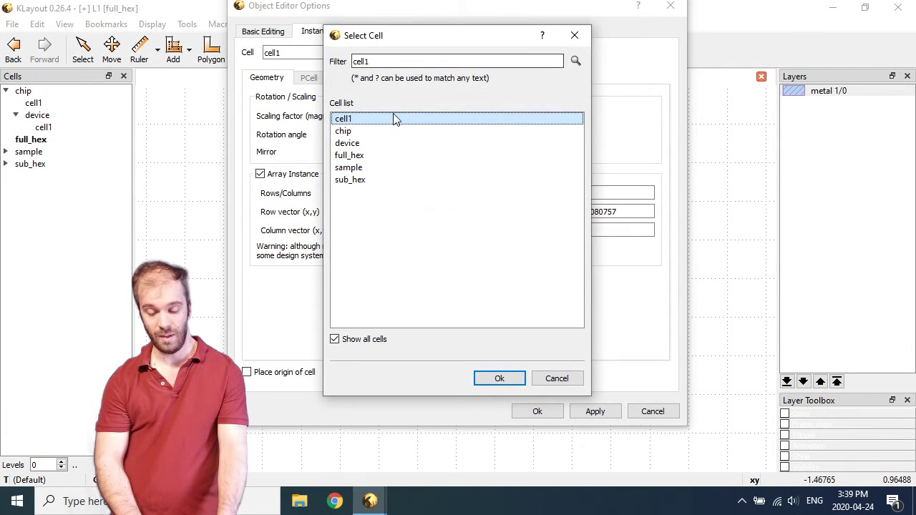
pyautogui.click(360, 181)
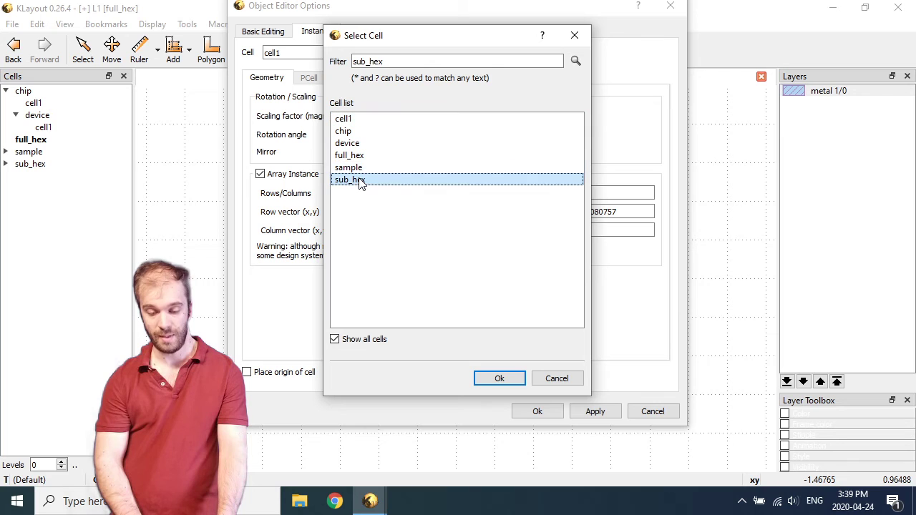
pyautogui.click(491, 373)
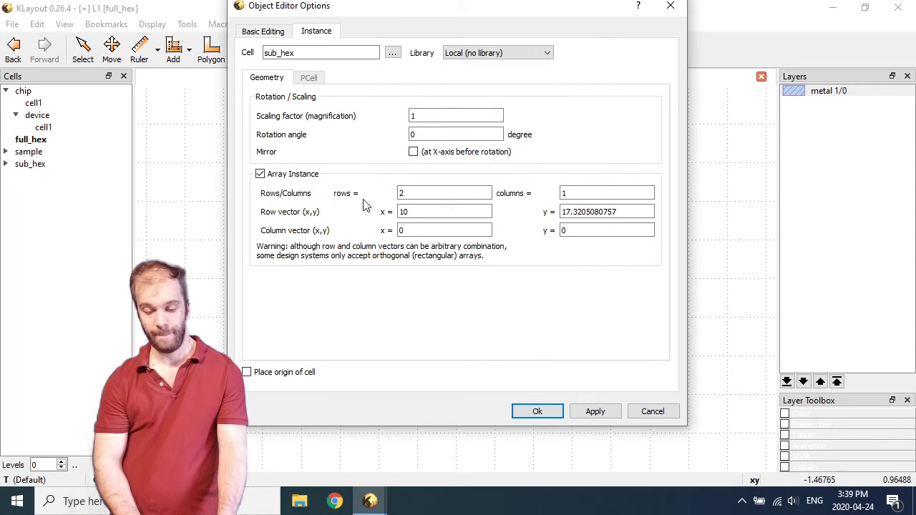
pyautogui.doubleClick(422, 193)
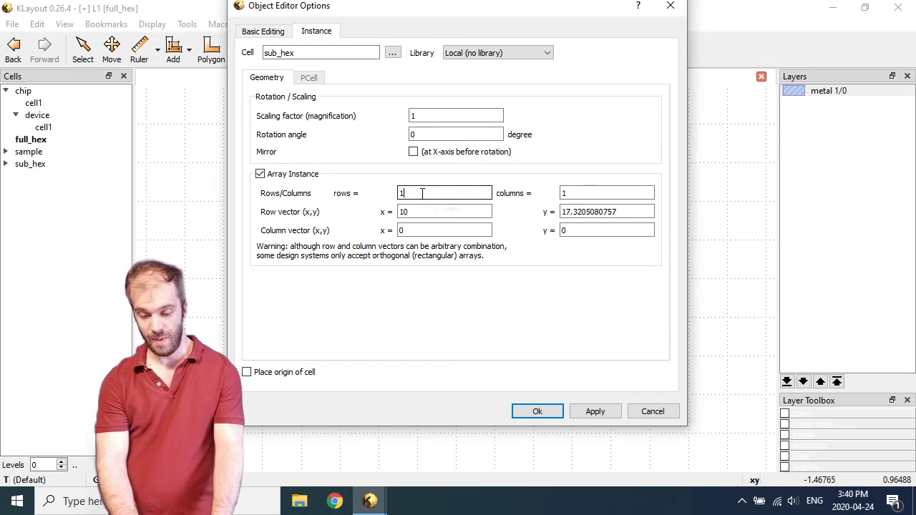
pyautogui.press('Tab')
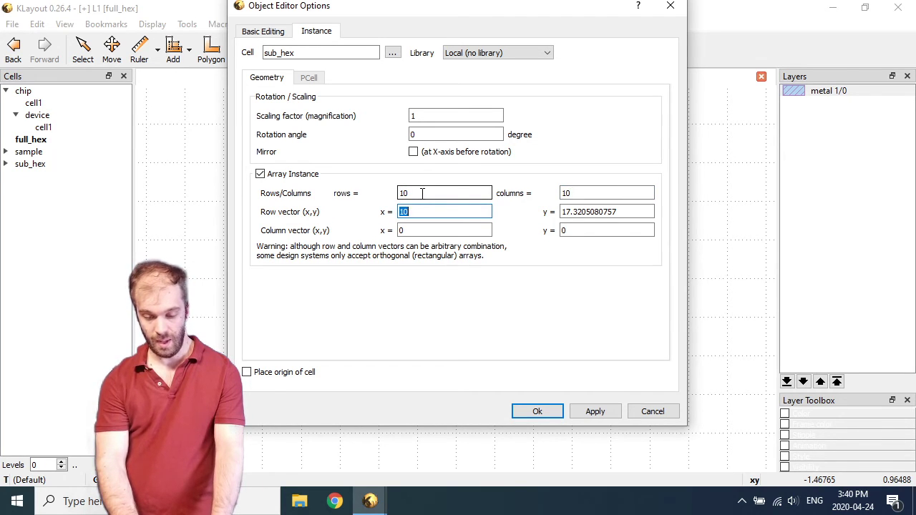
pyautogui.press('Tab')
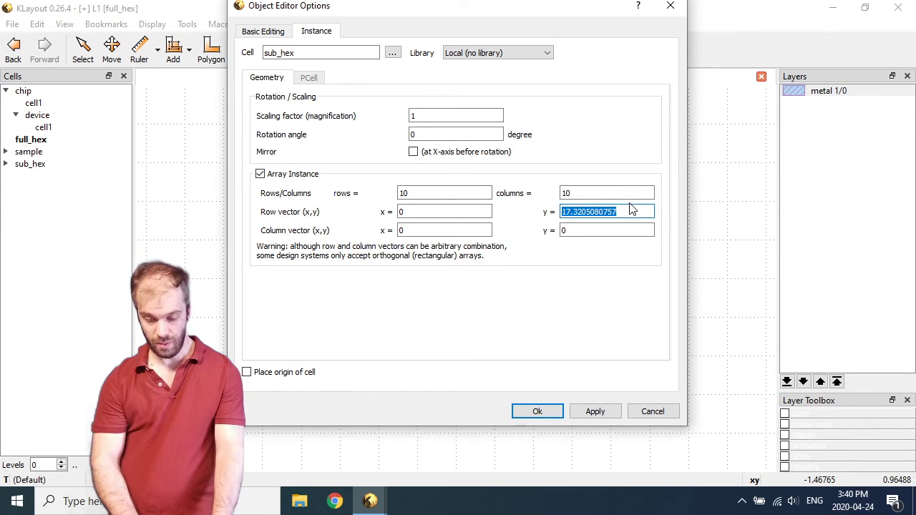
pyautogui.write('sqrt(3)*20')
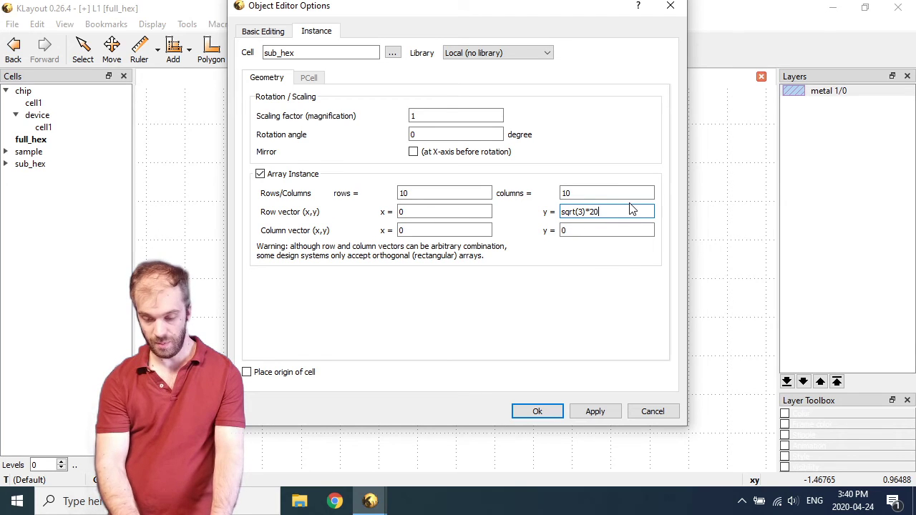
pyautogui.press('Tab')
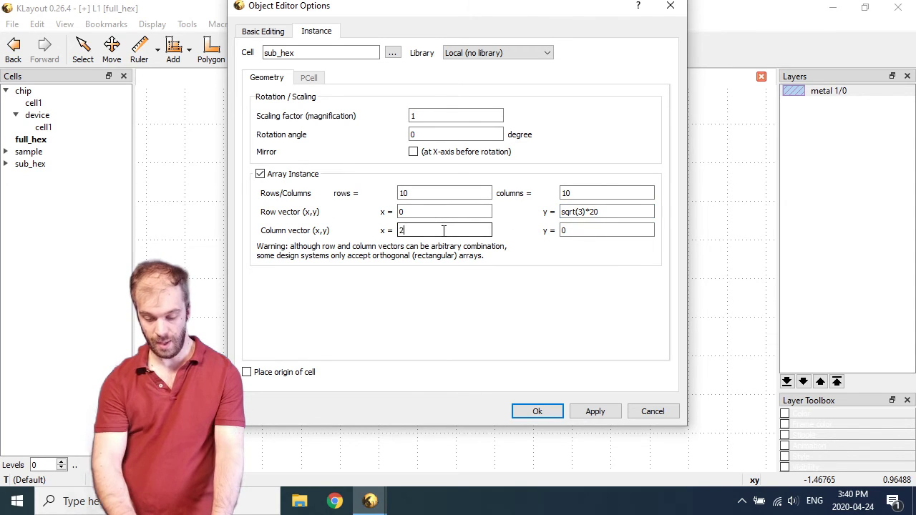
pyautogui.write('20')
pyautogui.press('Return')
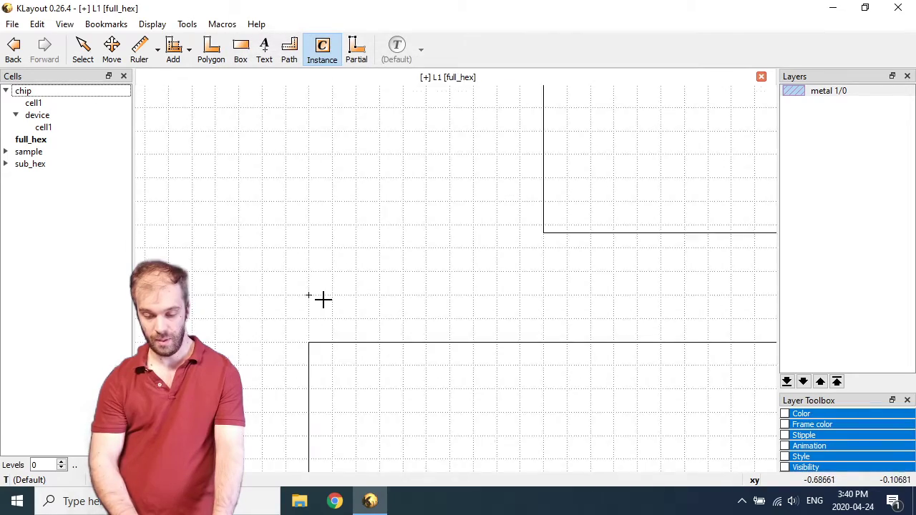
# Place the 10×10 sub_hex array in full_hex and select one of its instances.
pyautogui.scroll(-4, 323, 300)
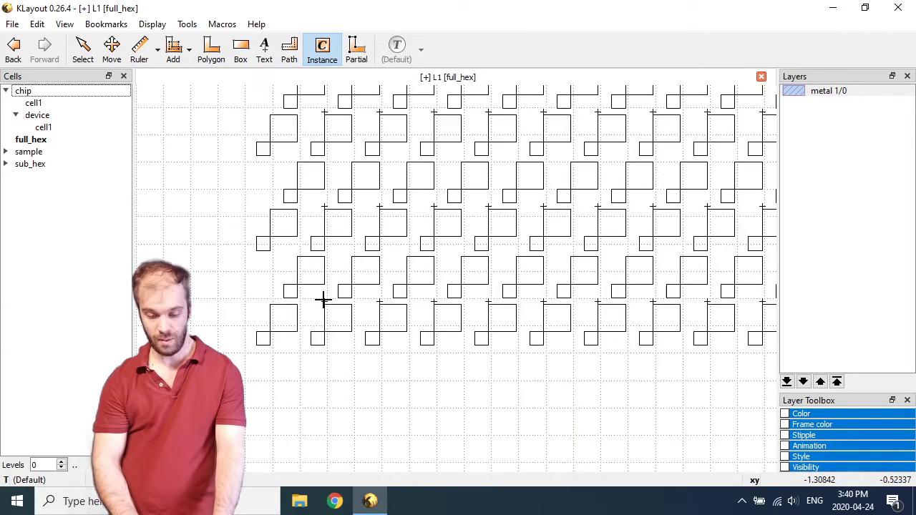
pyautogui.click(323, 300)
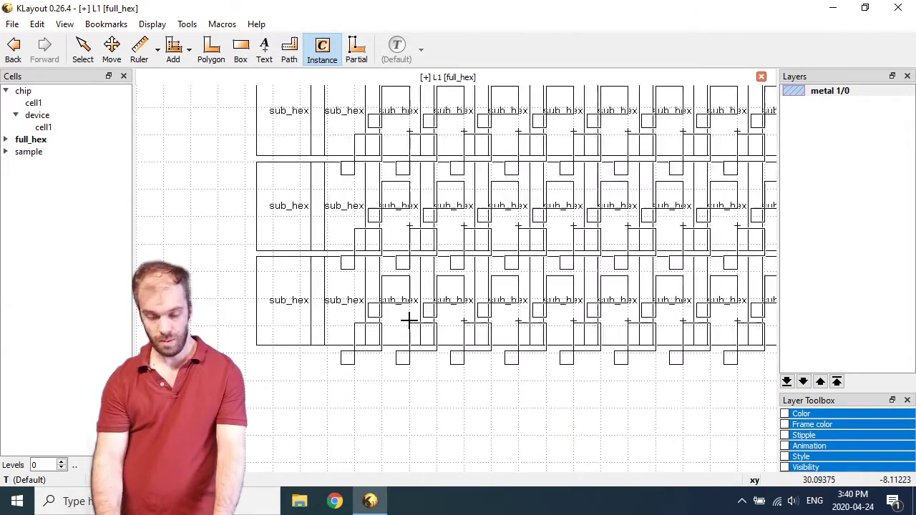
pyautogui.press('F2')
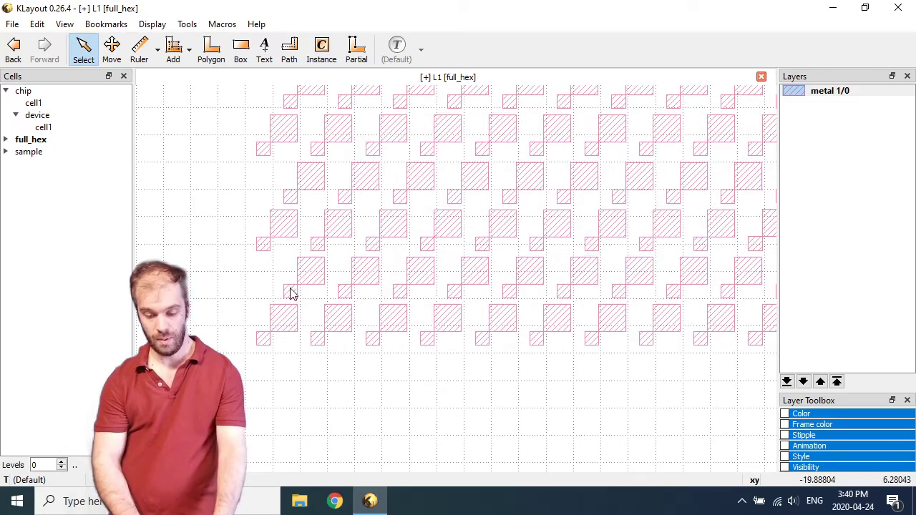
pyautogui.click(307, 299)
pyautogui.scroll(3, 279, 272)
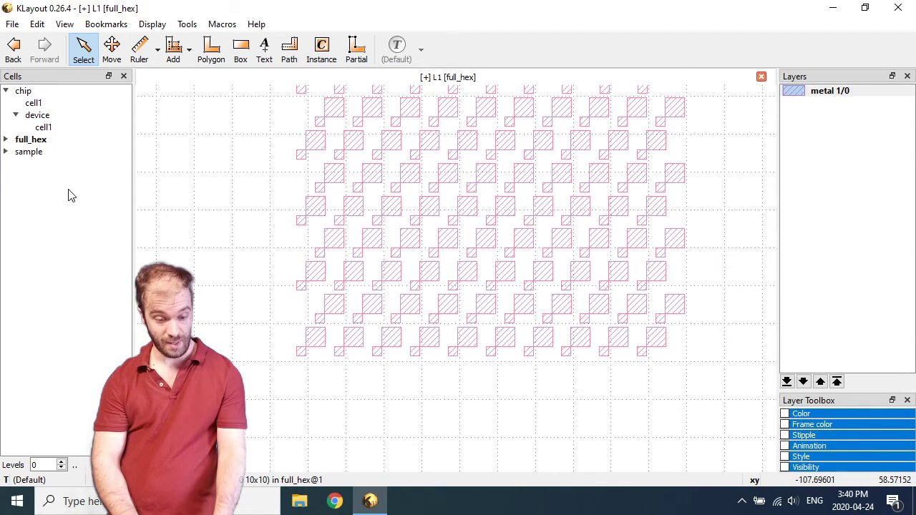
# Expand full_hex and sub_hex in the cell tree and select cell1.
pyautogui.click(5, 139)
pyautogui.click(10, 151)
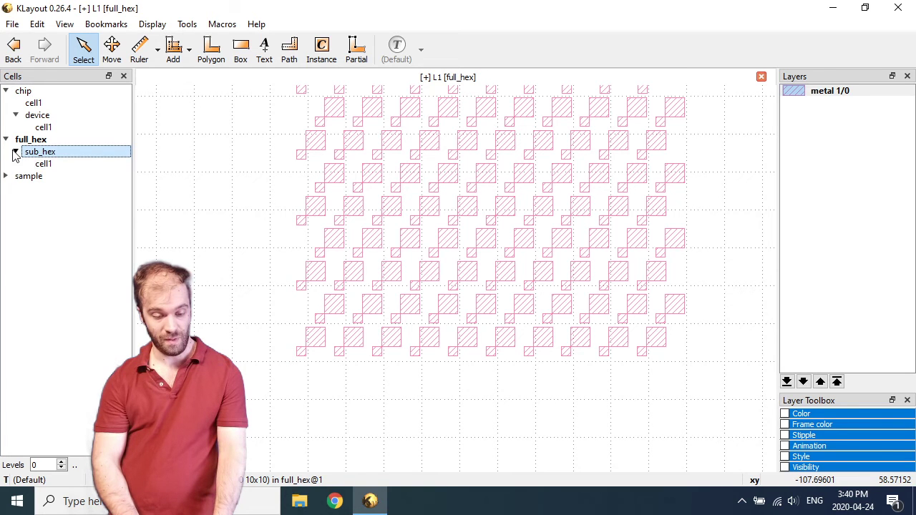
pyautogui.click(43, 164)
# Show cell1 as the new top cell, then make full_hex the top cell again.
pyautogui.rightClick(44, 163)
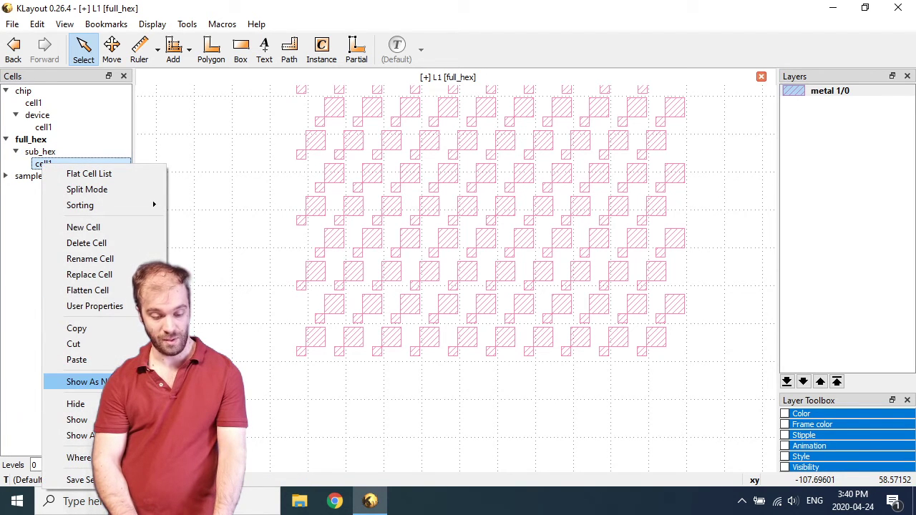
pyautogui.click(86, 382)
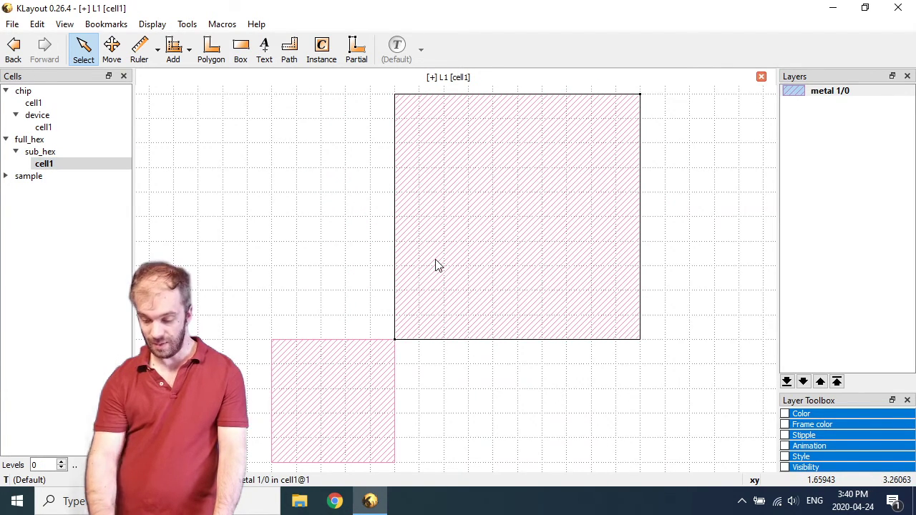
pyautogui.rightClick(25, 138)
pyautogui.click(94, 357)
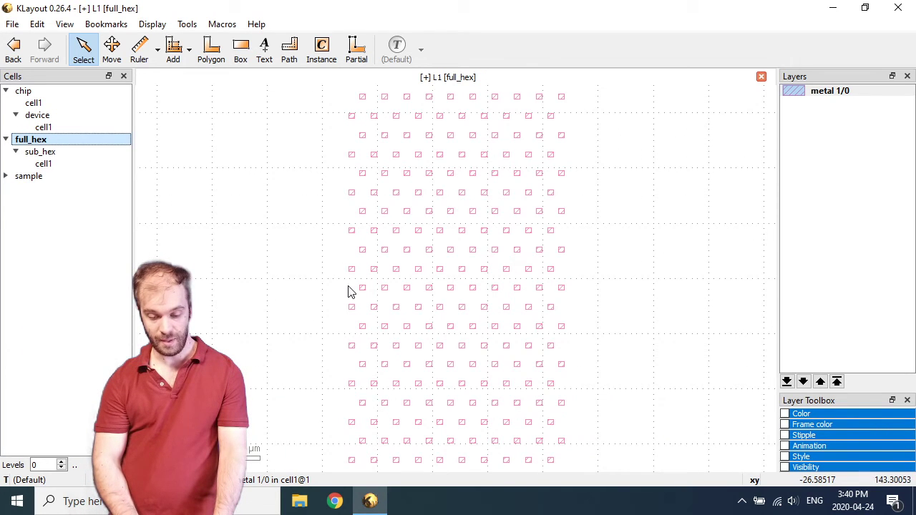